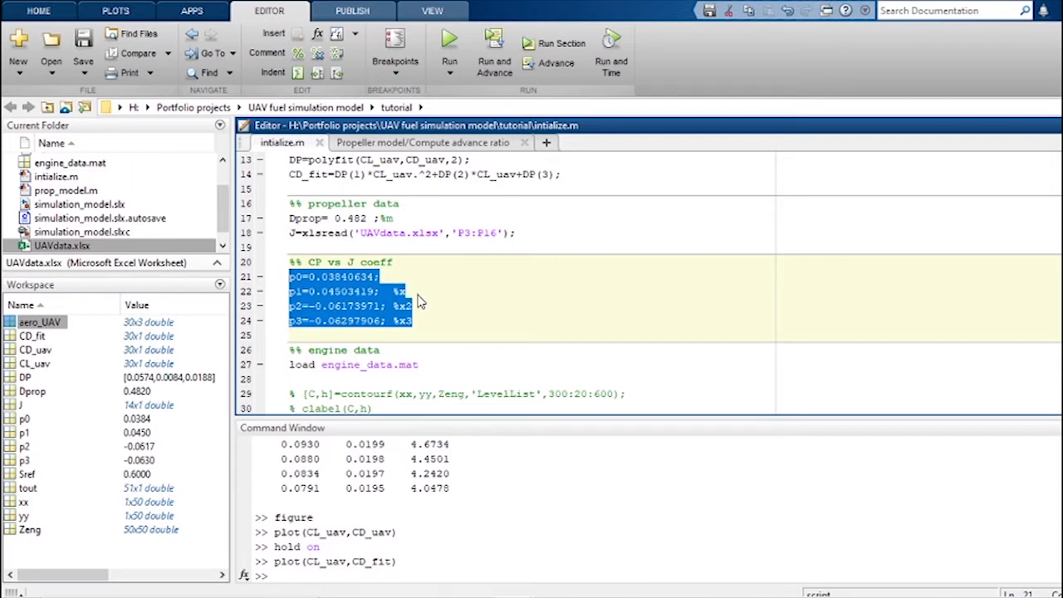
Review the CP vs J coefficients p0 to p3 and the engine data section of the intialize.m script.
left_click(418, 298)
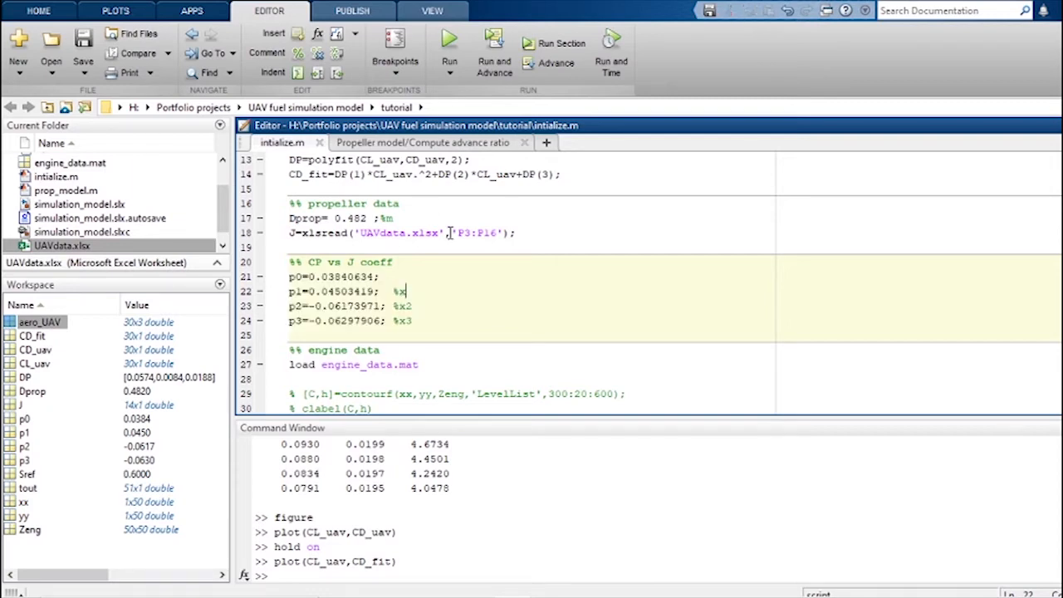
left_click_drag(441, 329, 274, 265)
left_click(431, 326)
left_click_drag(408, 352, 290, 354)
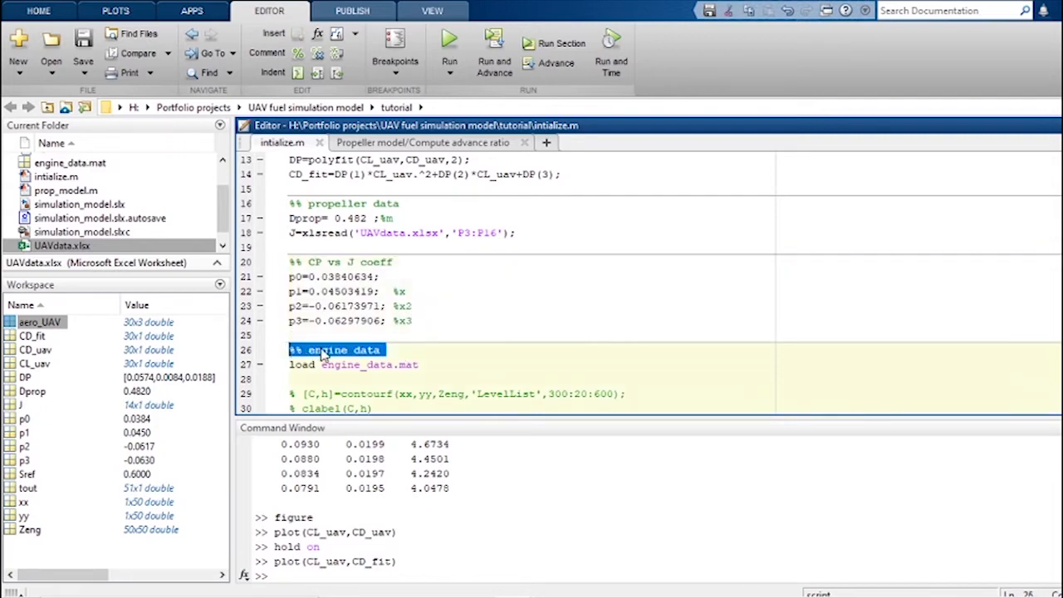
left_click(455, 366)
left_click_drag(455, 365, 291, 368)
left_click(351, 379)
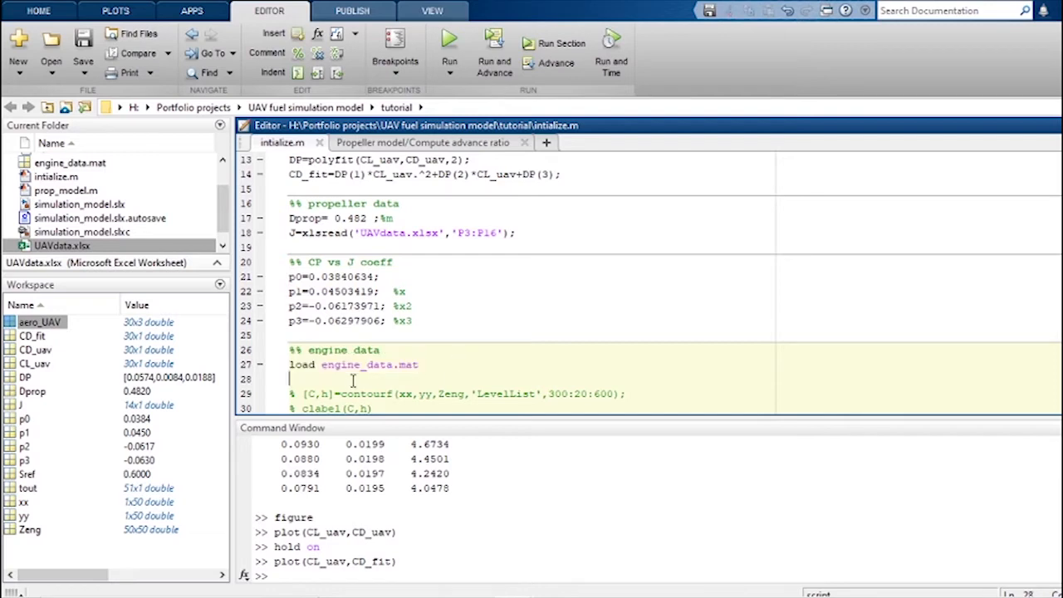
scroll(358, 379, "down", 2)
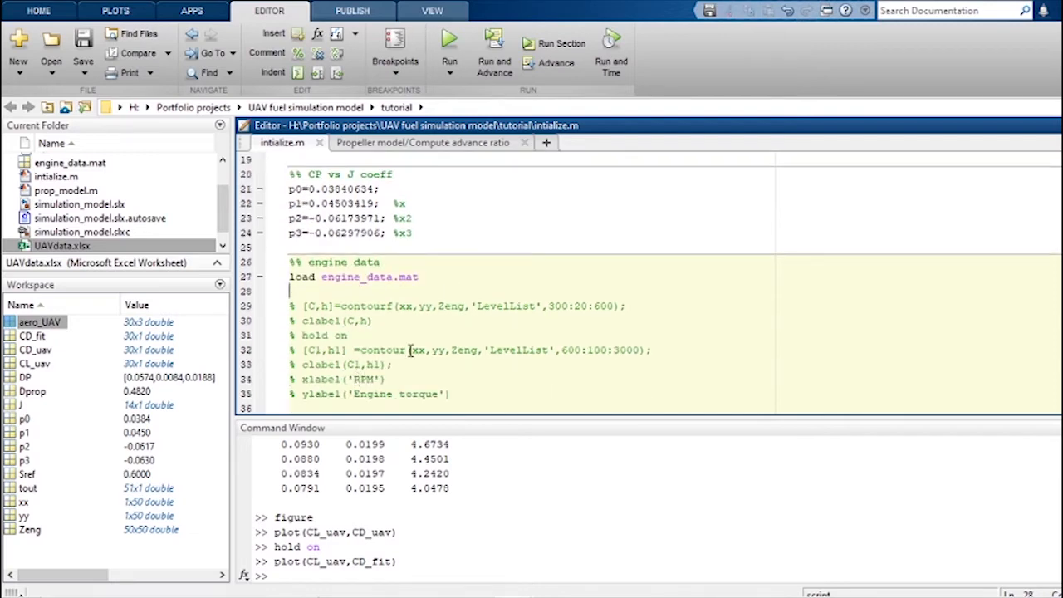
Switch to Chrome, search for "bsfc x engineer" and open the x-engineer.org article on Brake Specific Fuel Consumption.
left_click(633, 581)
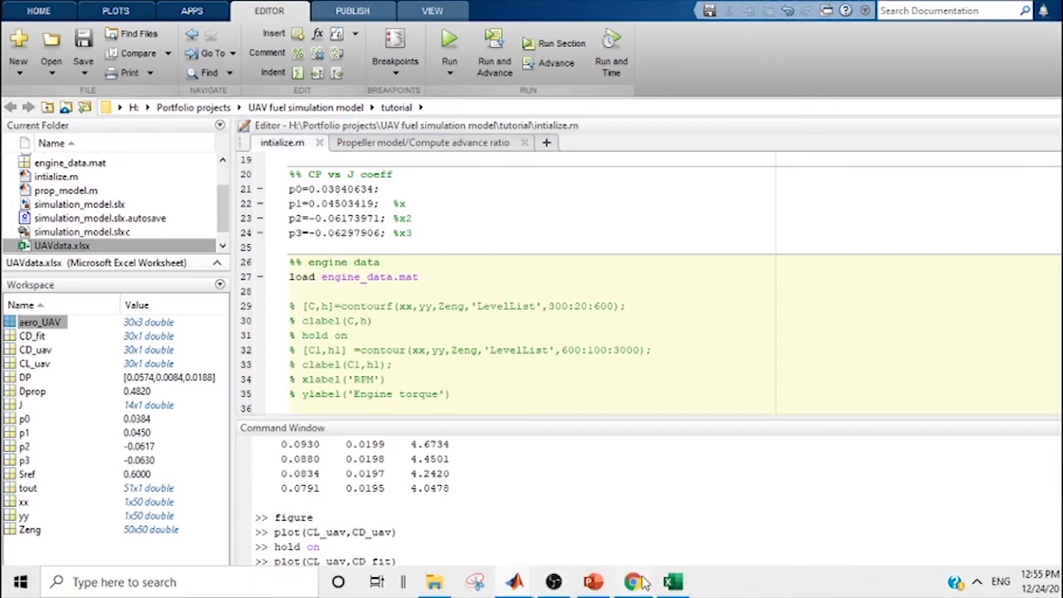
left_click(415, 43)
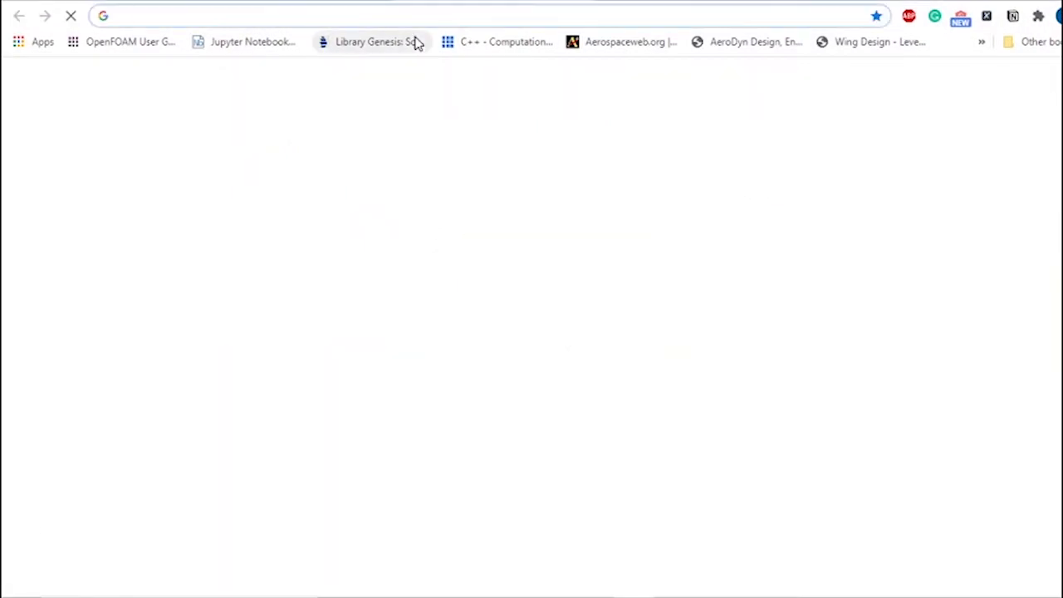
type("bsfc x")
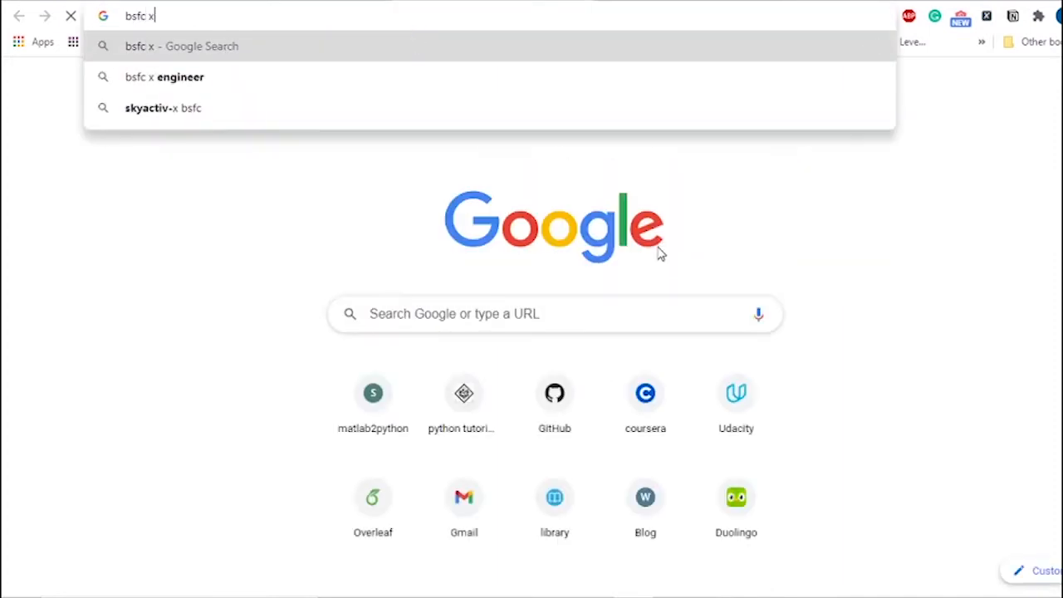
type(" enginner")
key("Return")
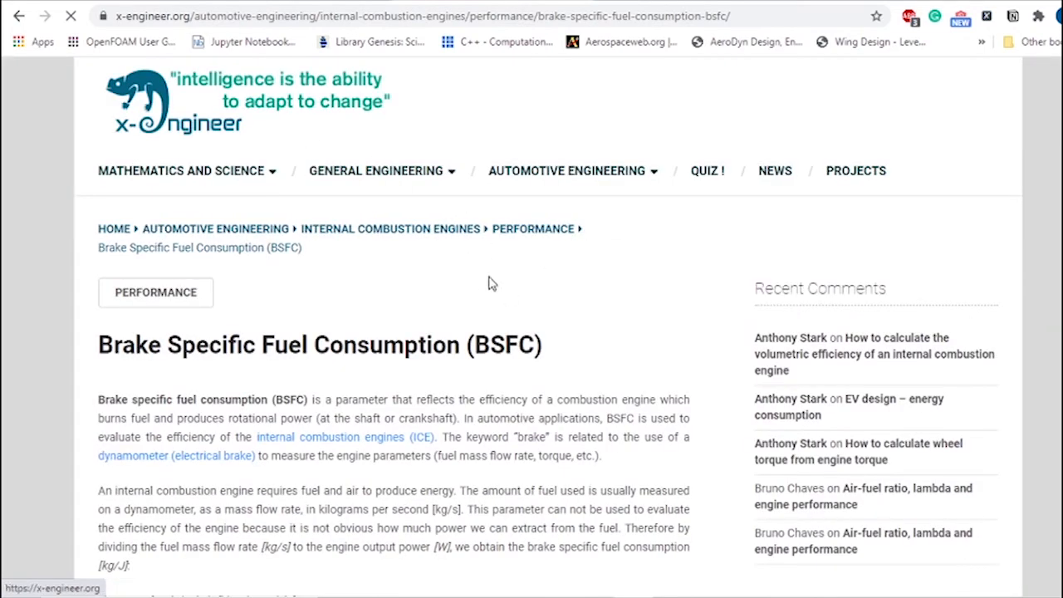
Examine the fuel mass flow rate table in the article's "BSFC application in Scilab" example.
scroll(492, 287, "down", 12)
scroll(492, 295, "down", 20)
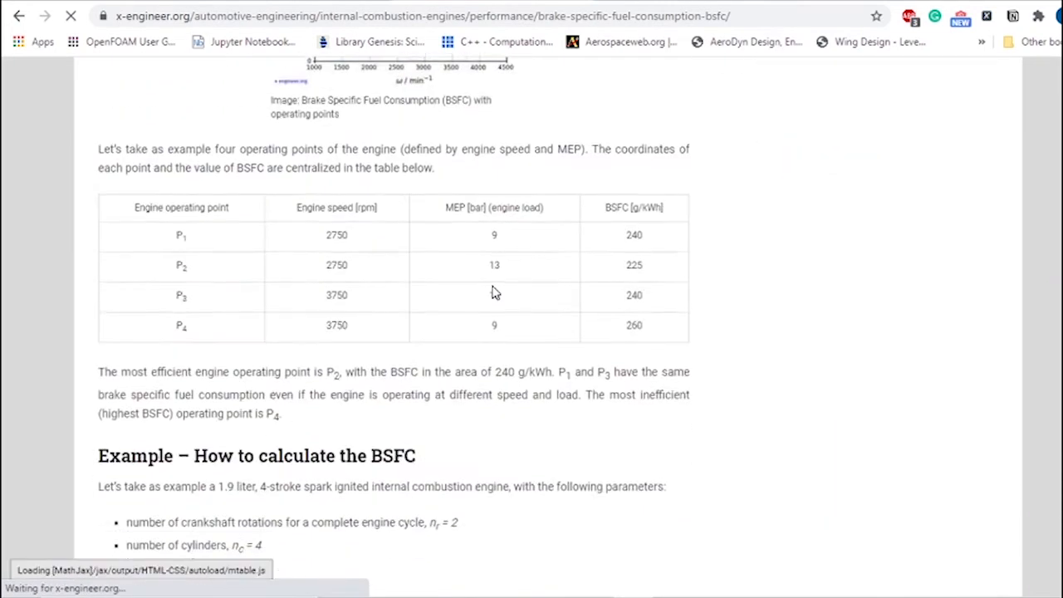
scroll(492, 297, "down", 15)
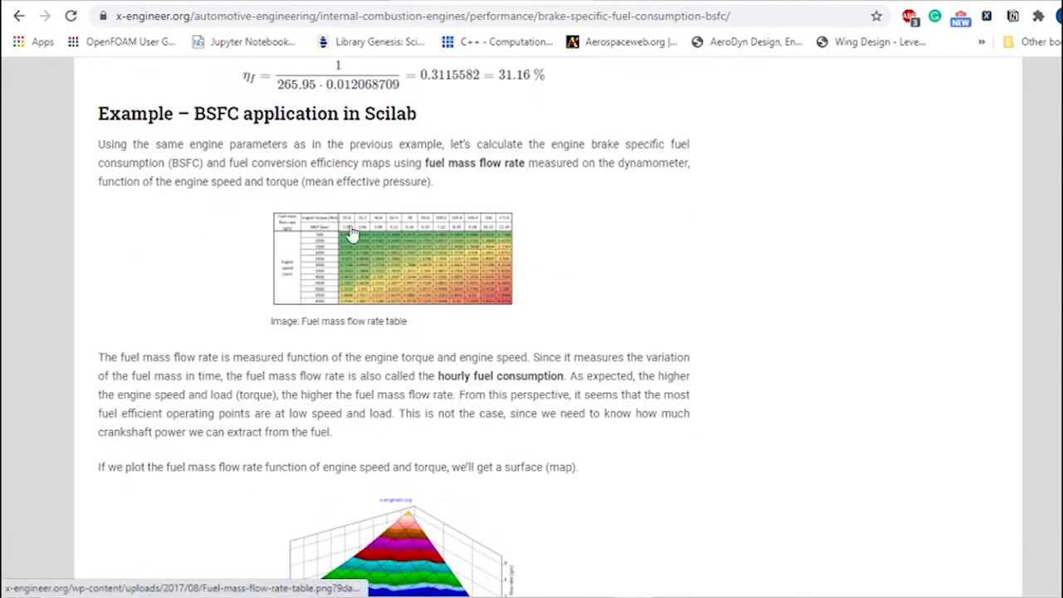
Return to MATLAB and uncomment the contour plotting code on lines 29 to 35 of intialize.m, below the engine_data.mat load command.
left_click(445, 278)
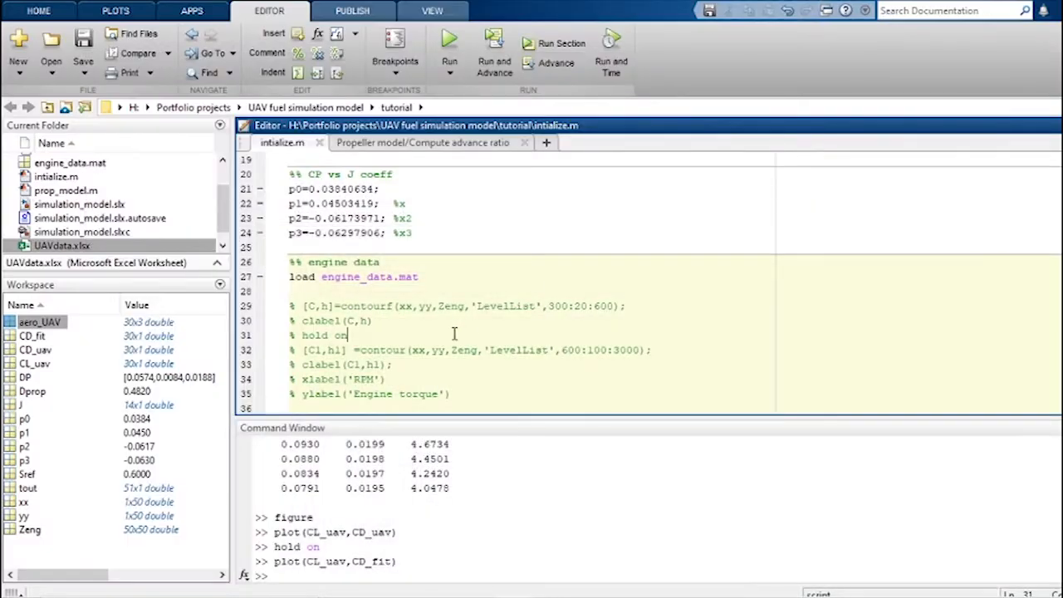
left_click_drag(425, 278, 275, 282)
left_click(331, 294)
left_click(314, 293)
left_click_drag(449, 394, 261, 307)
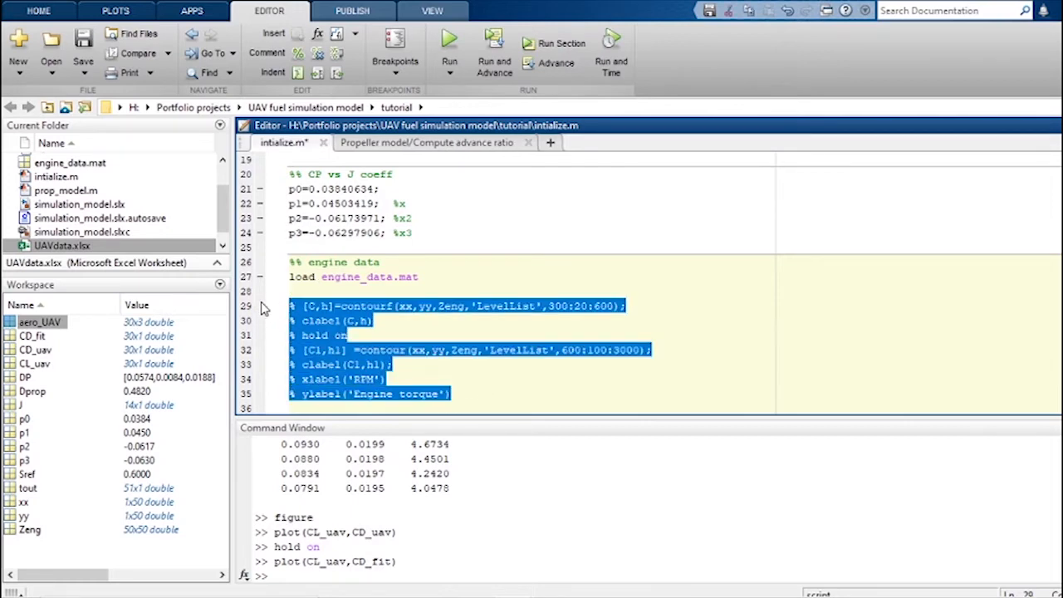
key("ctrl+t")
left_click(361, 320)
Run the intialize.m script to plot the engine contour map of engine torque against RPM.
left_click(455, 46)
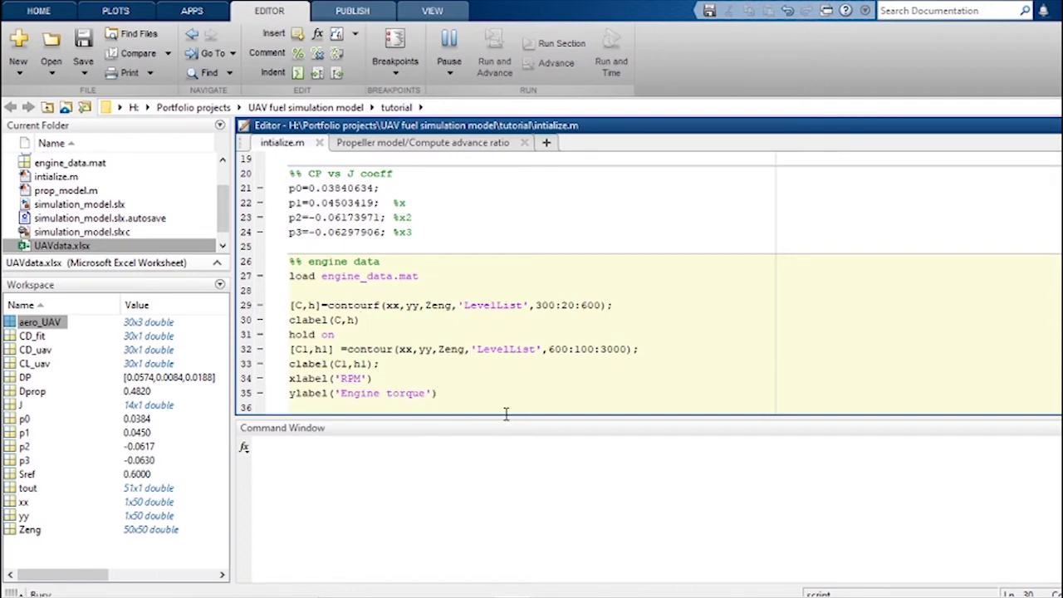
left_click_drag(508, 415, 511, 401)
scroll(511, 390, "down", 2)
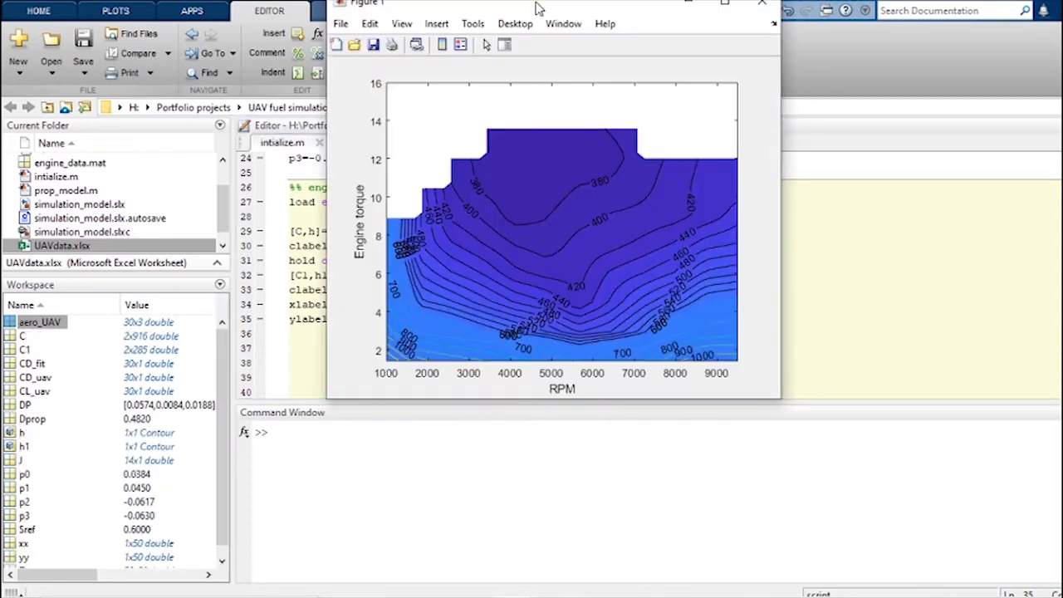
Add a colorbar to the engine contour figure and inspect data points on the map.
left_click_drag(537, 12, 672, 29)
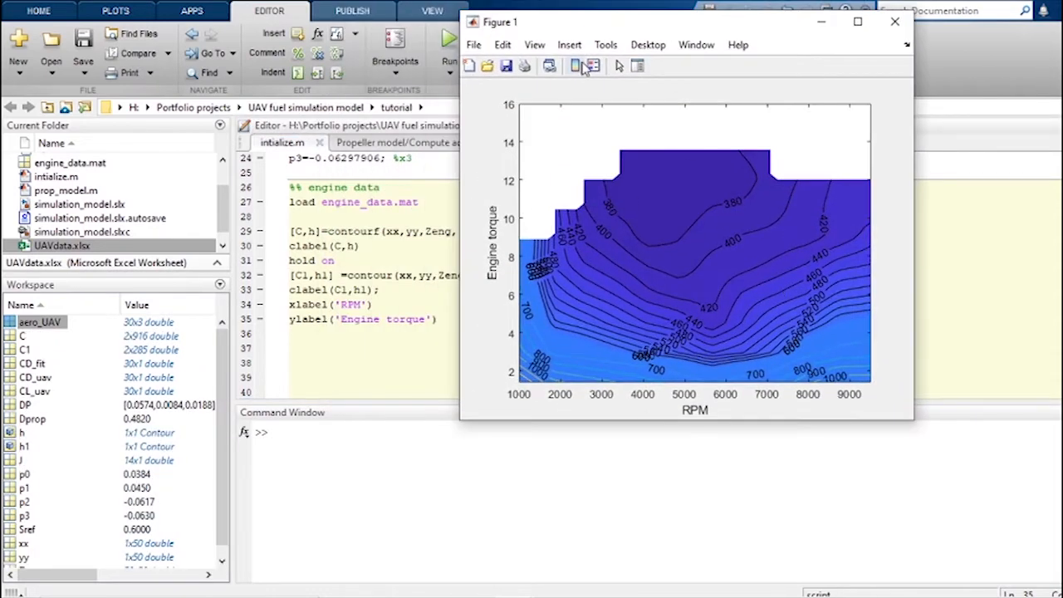
left_click_drag(564, 25, 593, 41)
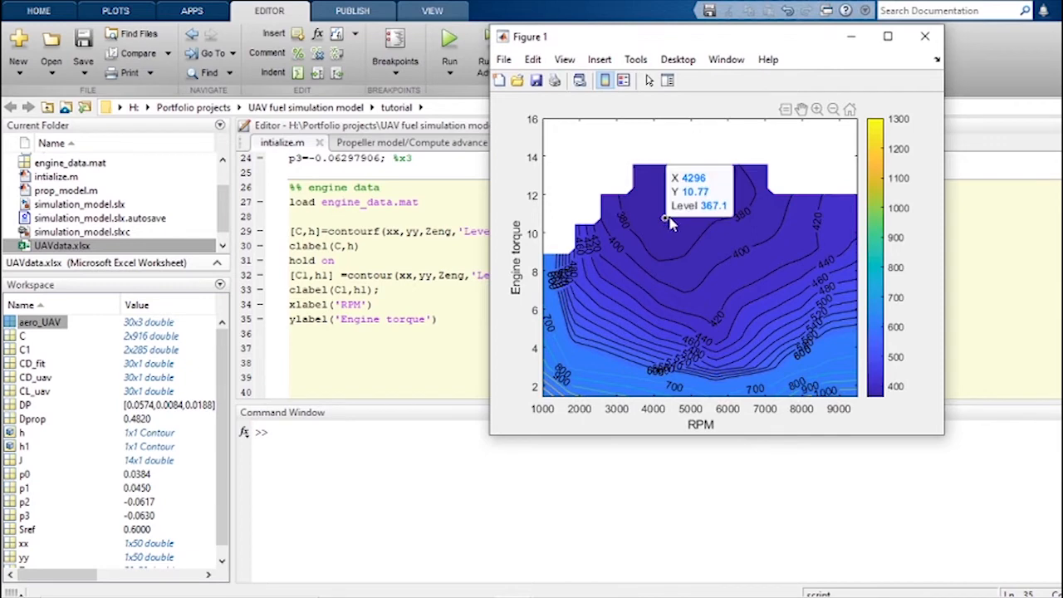
mouse_move(698, 224)
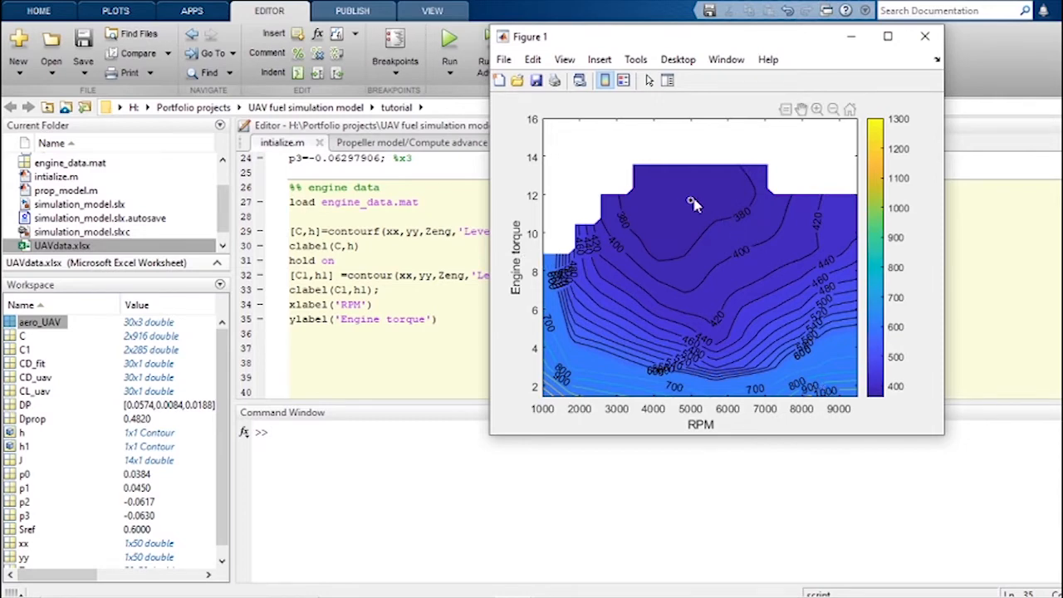
Minimize the contour figure, look over the script once more and switch to simulation_model in Simulink.
left_click(852, 44)
scroll(471, 364, "up", 7)
scroll(471, 364, "up", 1)
scroll(471, 364, "down", 7)
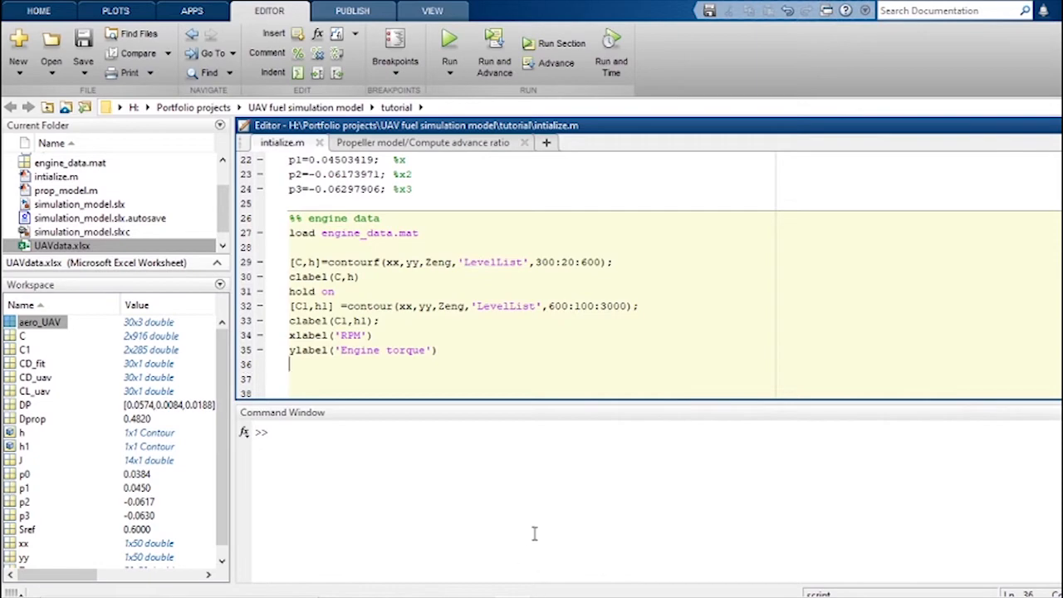
mouse_move(563, 578)
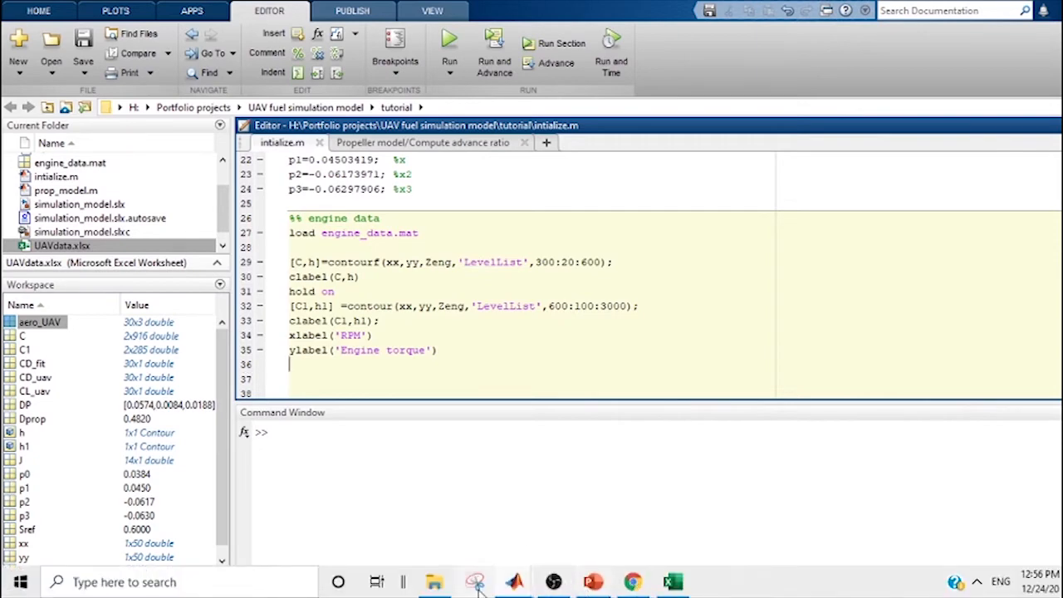
mouse_move(515, 584)
left_click(592, 512)
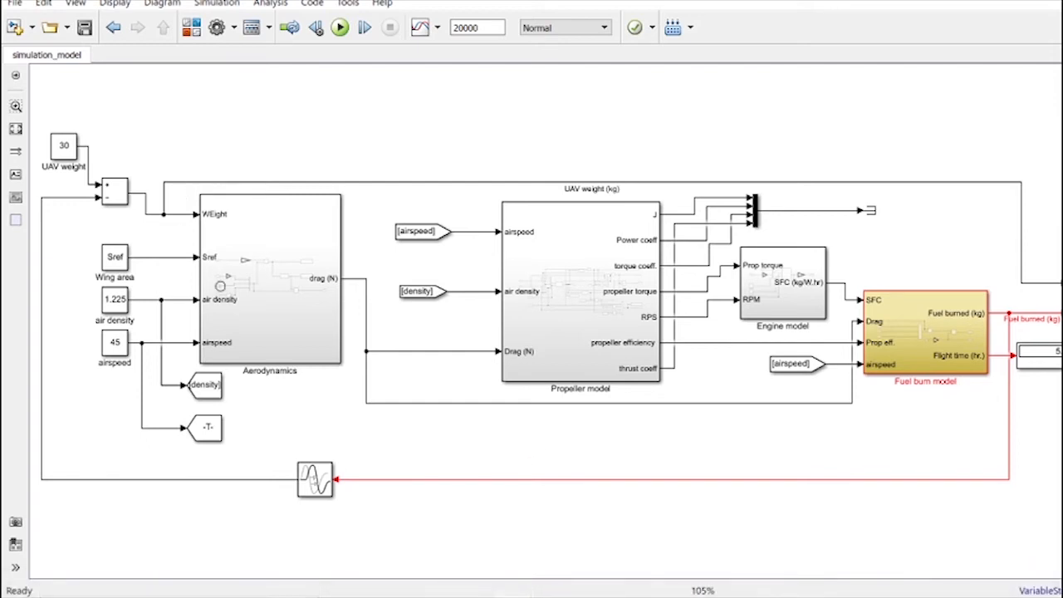
Examine the Aerodynamics, Propeller model, Engine model and Fuel burn model subsystems by selecting each block.
left_click(305, 347)
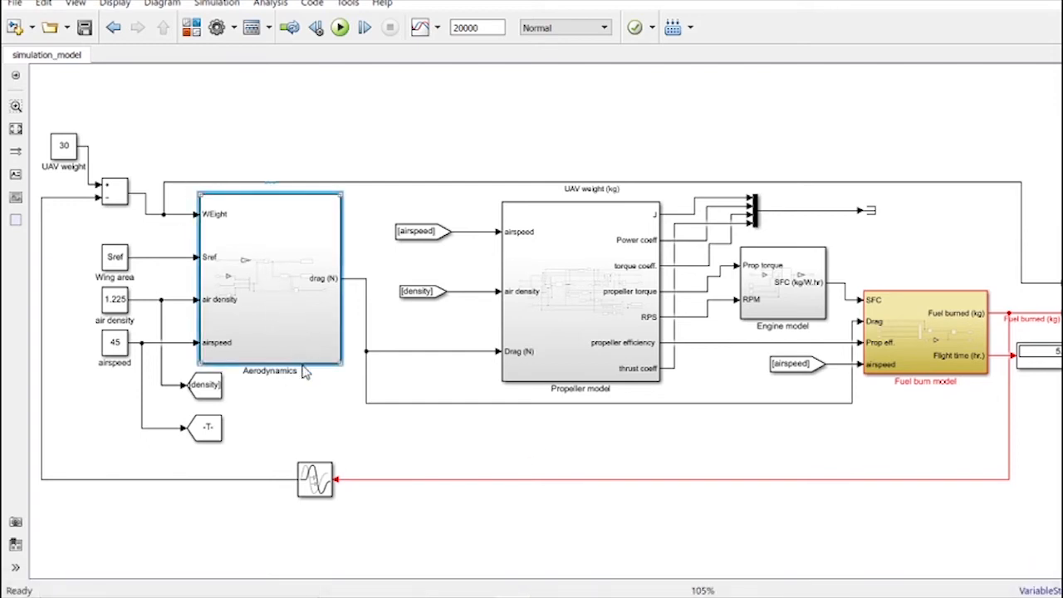
left_click(645, 324)
left_click(764, 298)
left_click(951, 333)
left_click(259, 417)
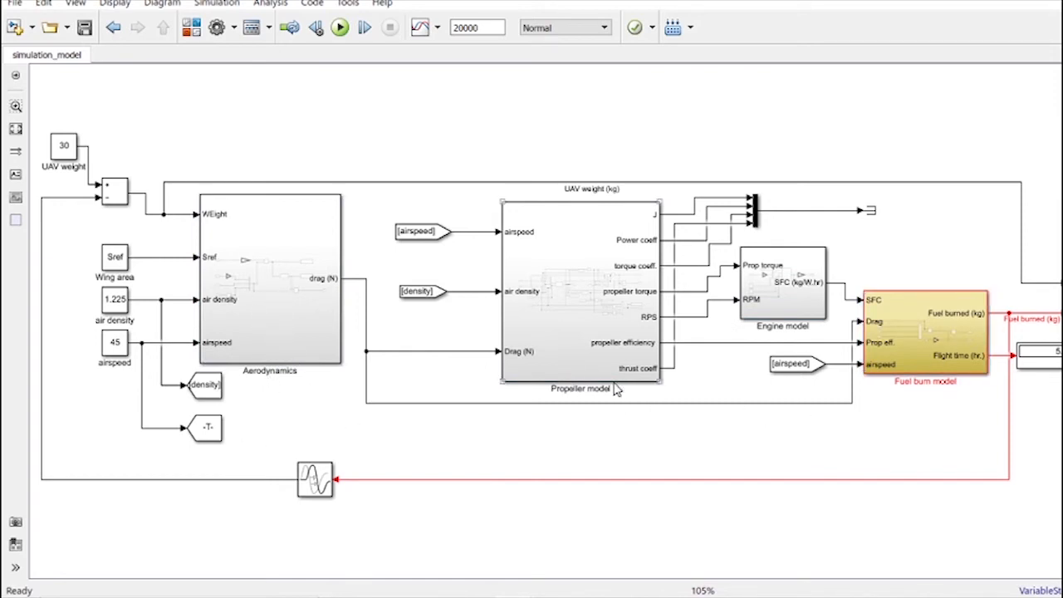
left_click_drag(784, 280, 785, 290)
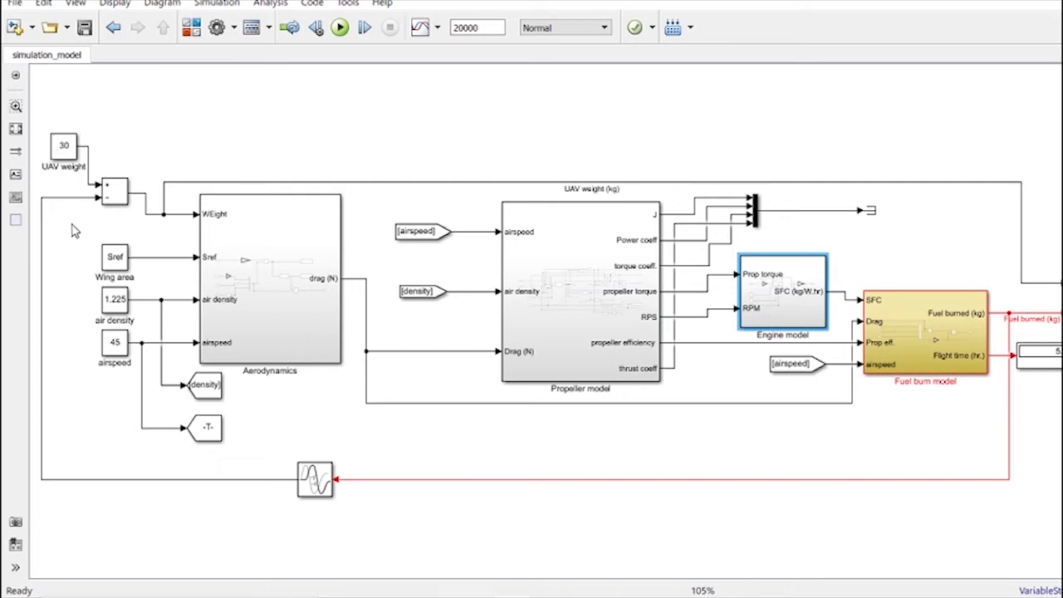
Examine the UAV weight constant block that feeds the sum block ahead of the Aerodynamics subsystem.
left_click_drag(56, 157, 52, 172)
left_click(81, 130)
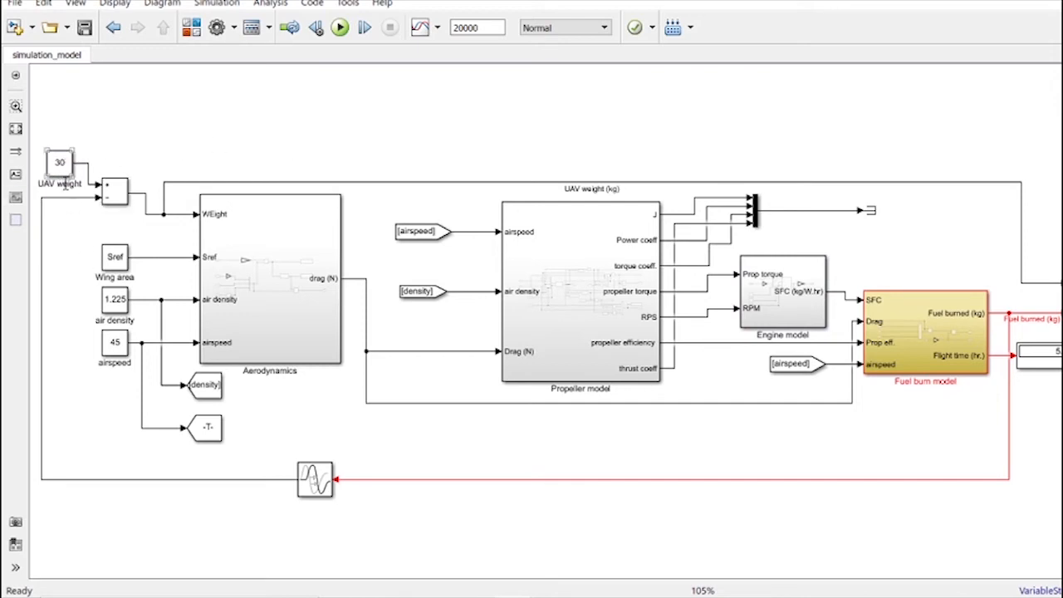
left_click_drag(64, 165, 65, 148)
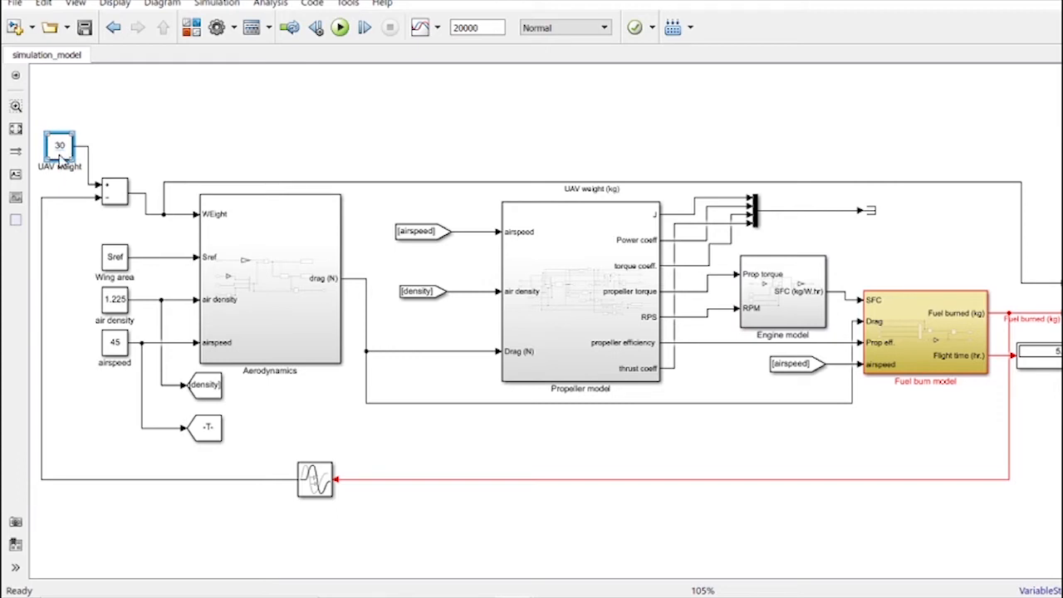
left_click(151, 291)
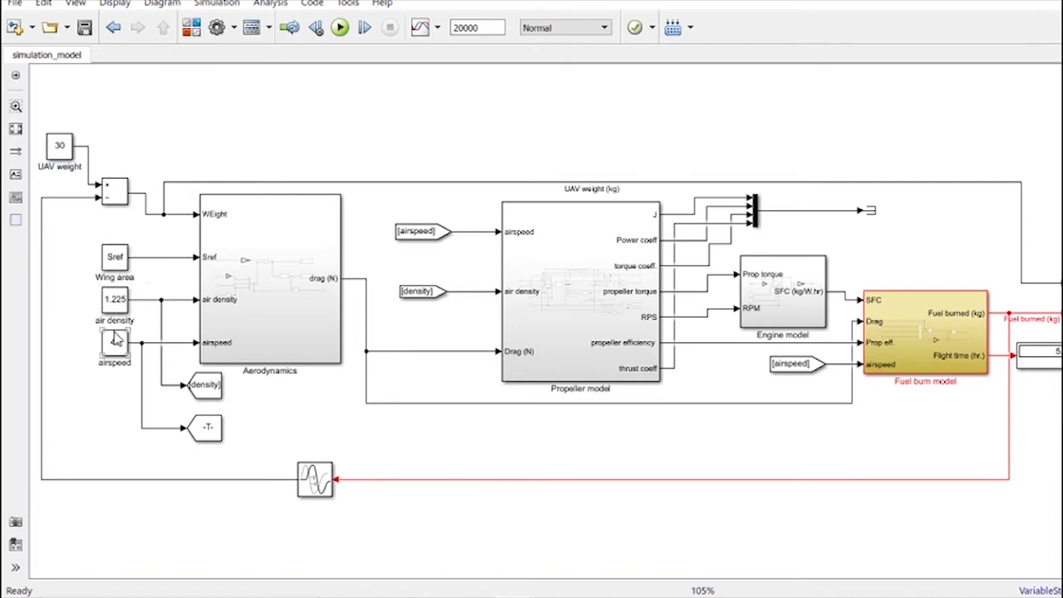
Inspect the constant value in the Wing area block's parameters and close the dialog without changes.
double_click(116, 259)
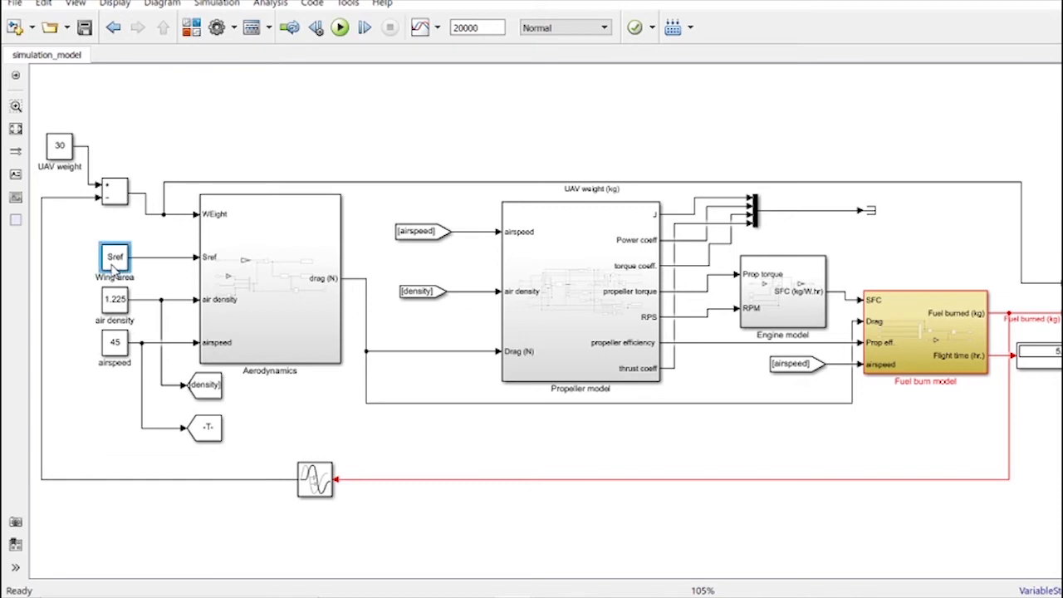
left_click_drag(266, 125, 541, 129)
left_click(455, 274)
left_click_drag(472, 271, 424, 273)
left_click(465, 272)
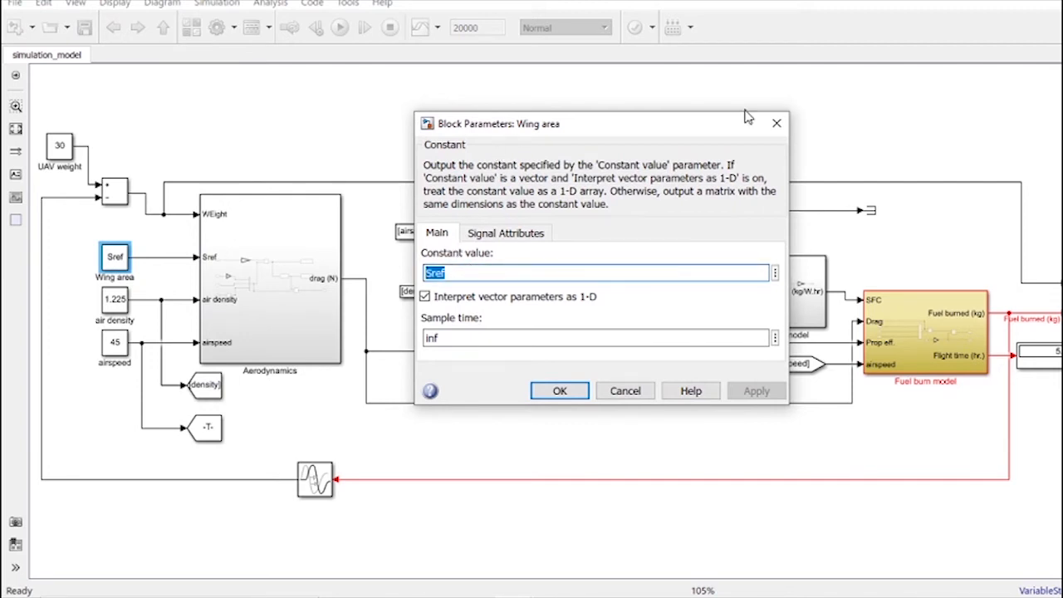
left_click(778, 125)
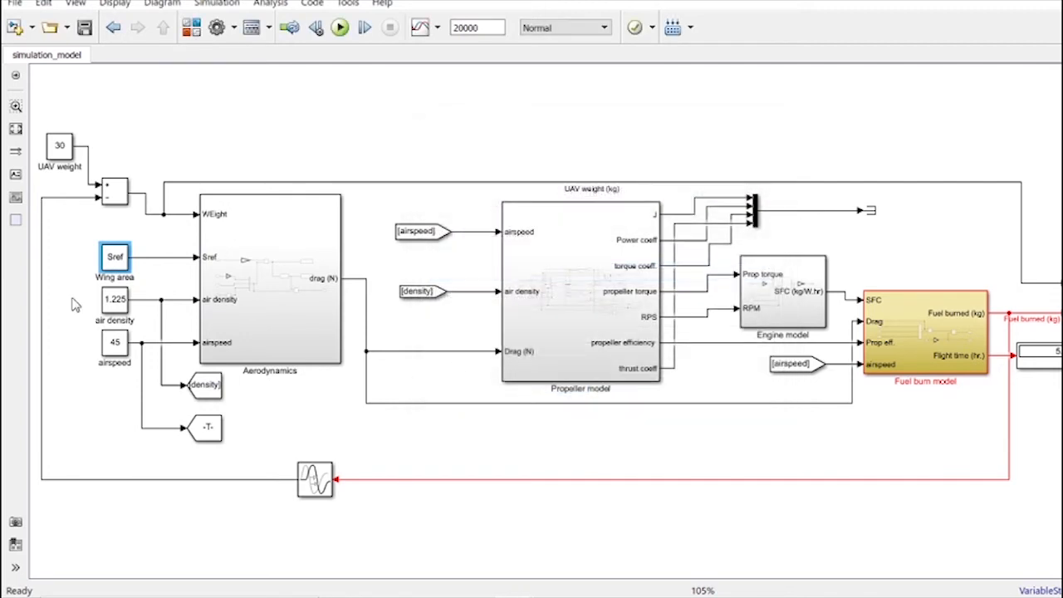
Open the Aerodynamics subsystem and consult the PowerPoint presentation alongside it.
double_click(263, 286)
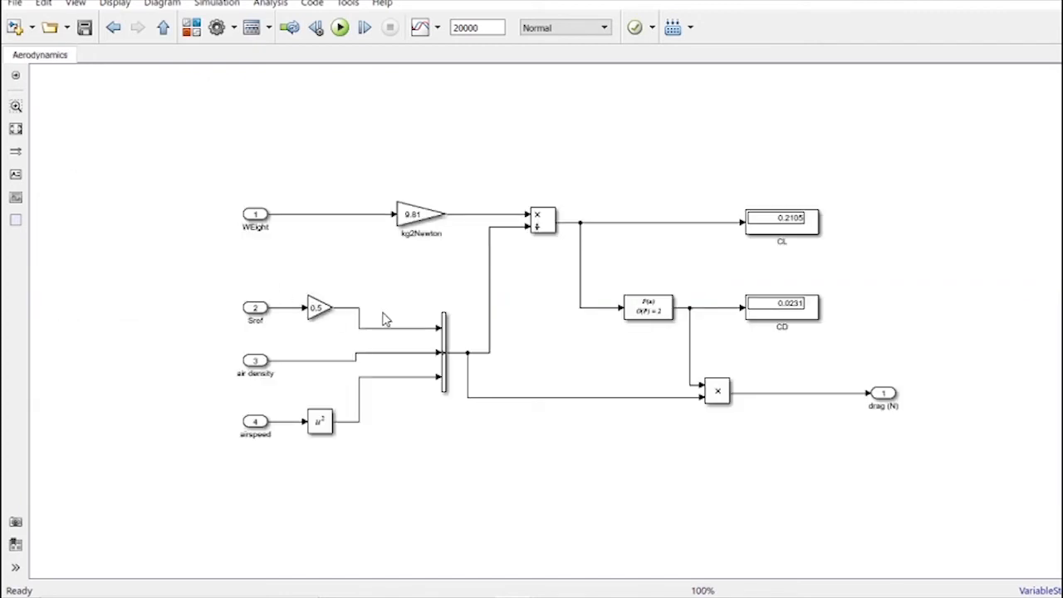
scroll(459, 309, "up", 1)
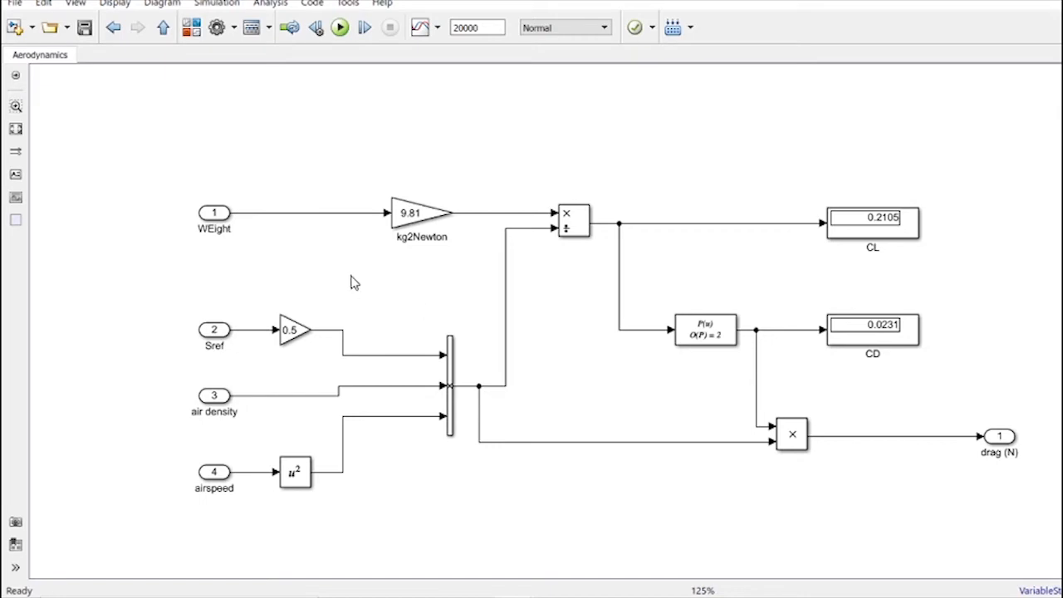
mouse_move(536, 579)
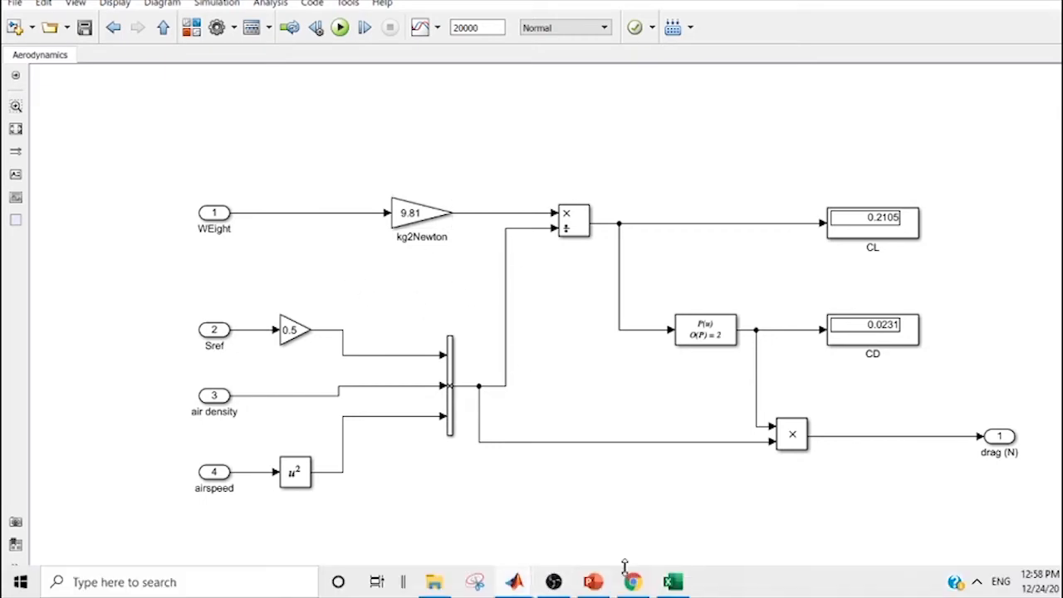
left_click(600, 587)
left_click(55, 259)
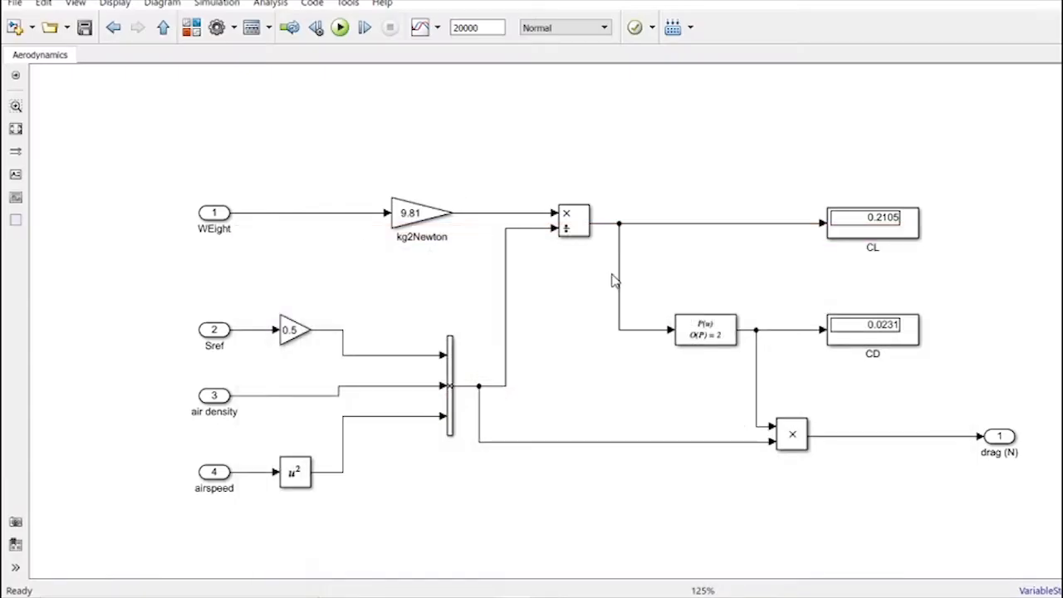
Inspect the divide block and the 0.5 gain applied to Sref in the Aerodynamics subsystem, closing the gain parameters without changes.
left_click(565, 229)
left_click(292, 342)
double_click(293, 333)
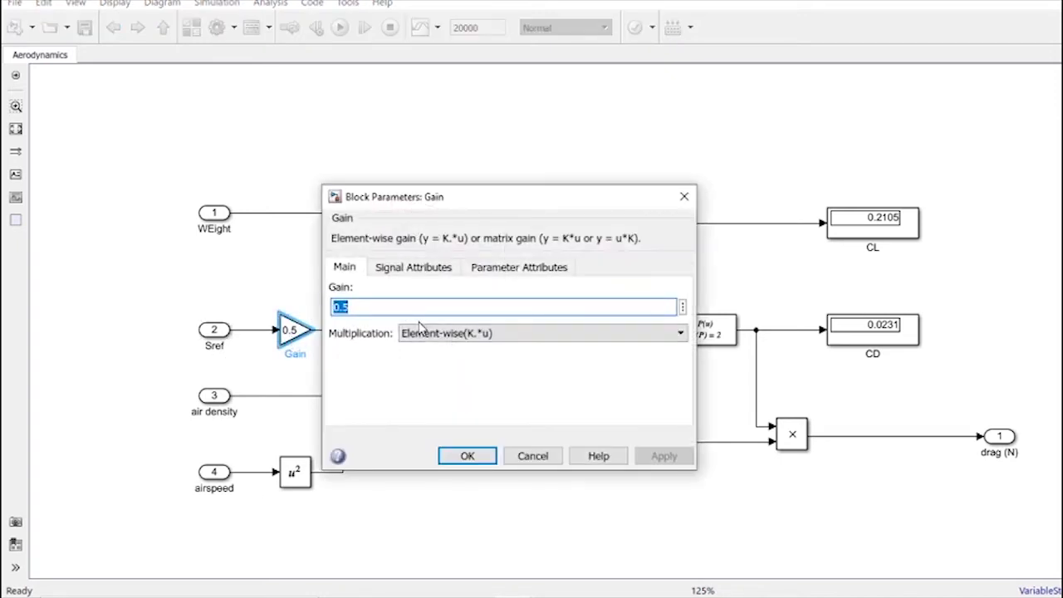
left_click(364, 309)
left_click_drag(361, 308, 331, 308)
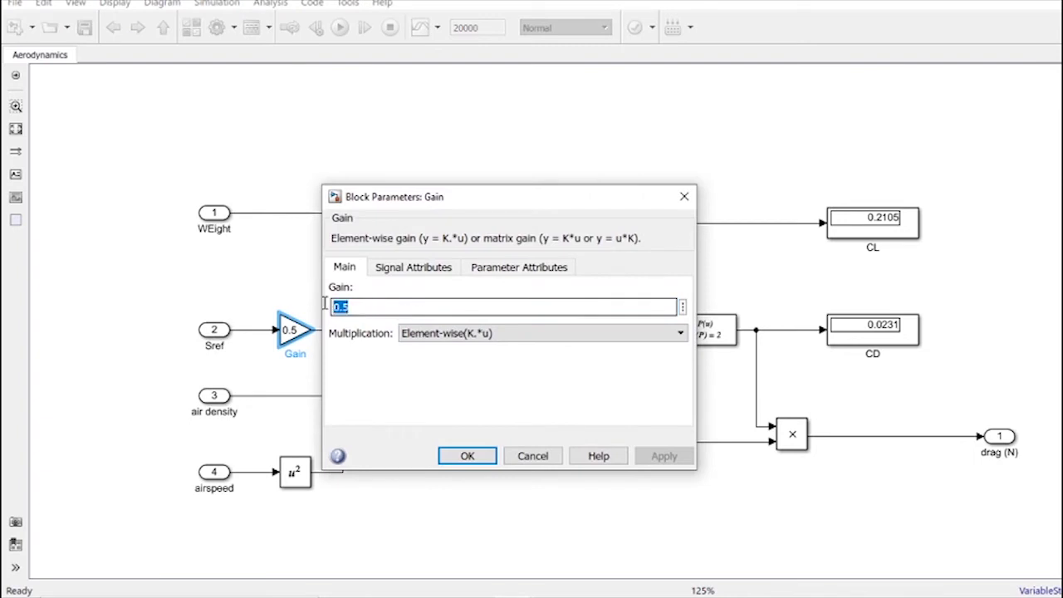
left_click(685, 196)
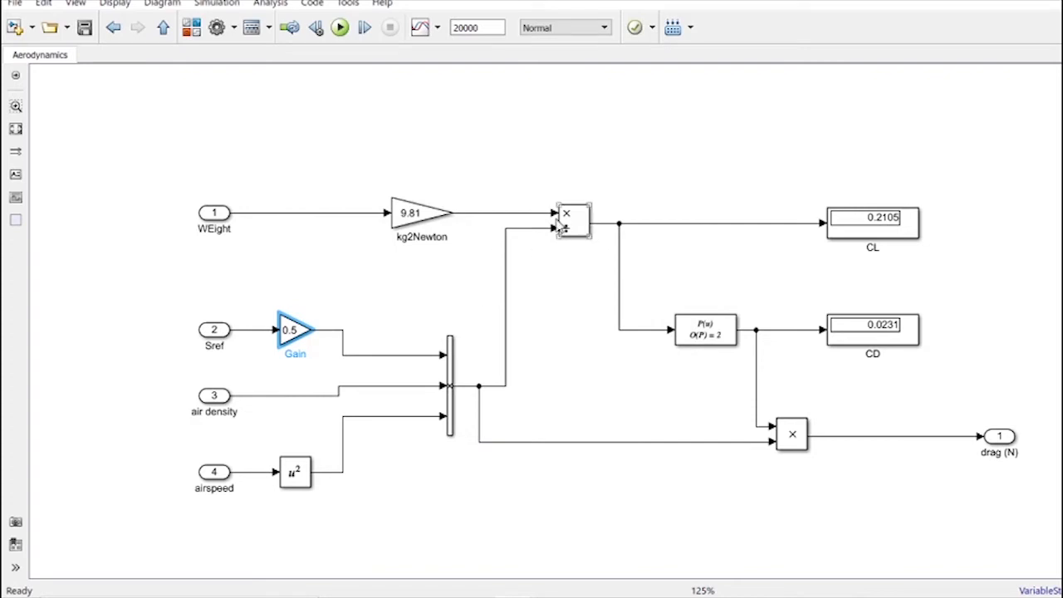
Move the CL display closer to the divide block and shift the polynomial block slightly left.
left_click(883, 233)
left_click_drag(879, 237, 779, 237)
left_click(723, 253)
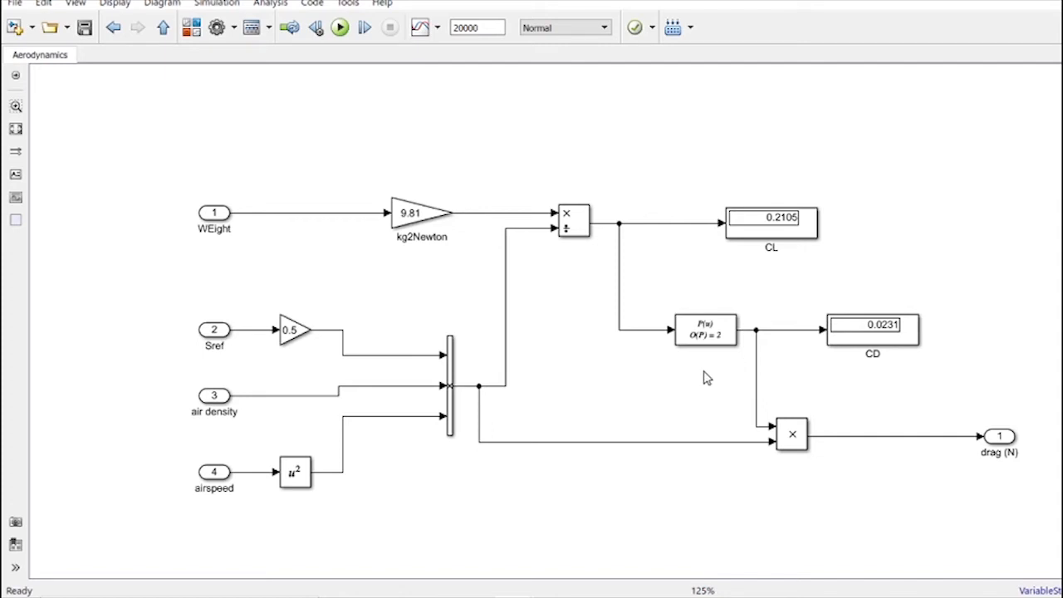
left_click(711, 342)
left_click_drag(711, 342, 691, 342)
left_click(673, 392)
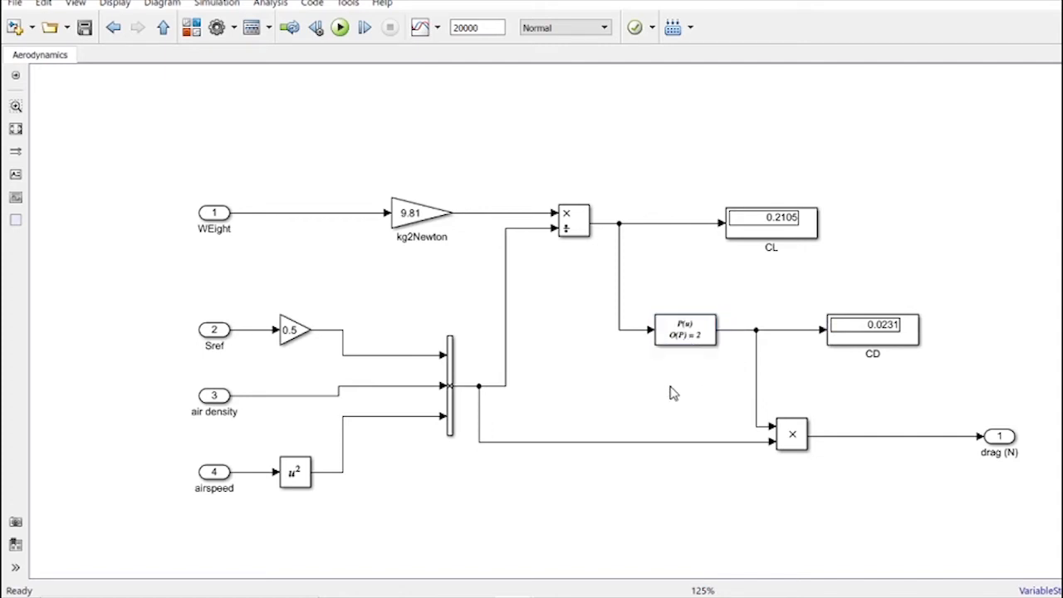
Inspect the polynomial coefficients in the Polynomial block's parameters and close the dialog without changes.
double_click(700, 335)
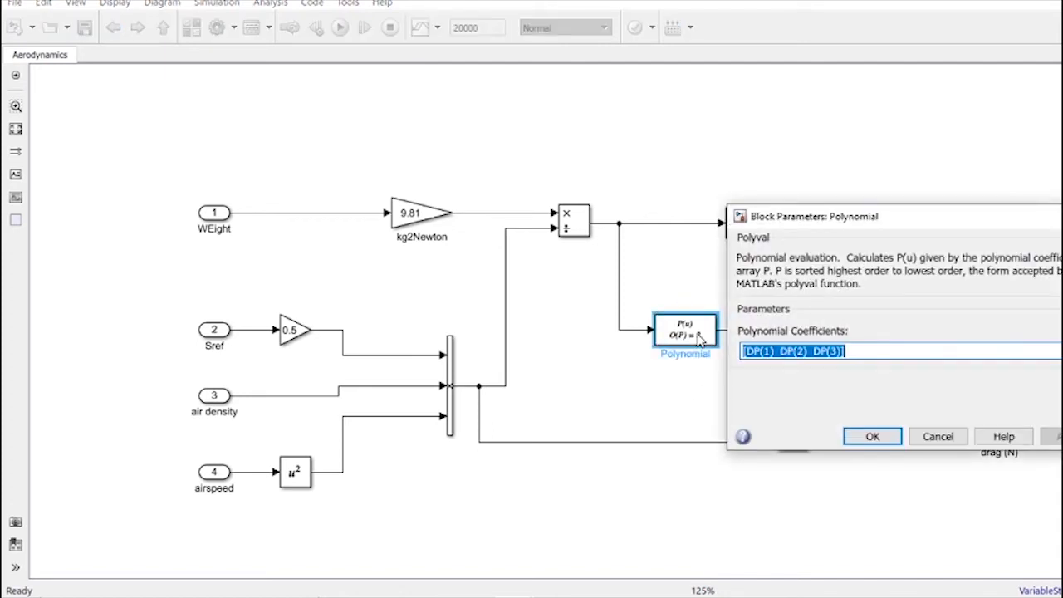
left_click_drag(789, 208, 489, 171)
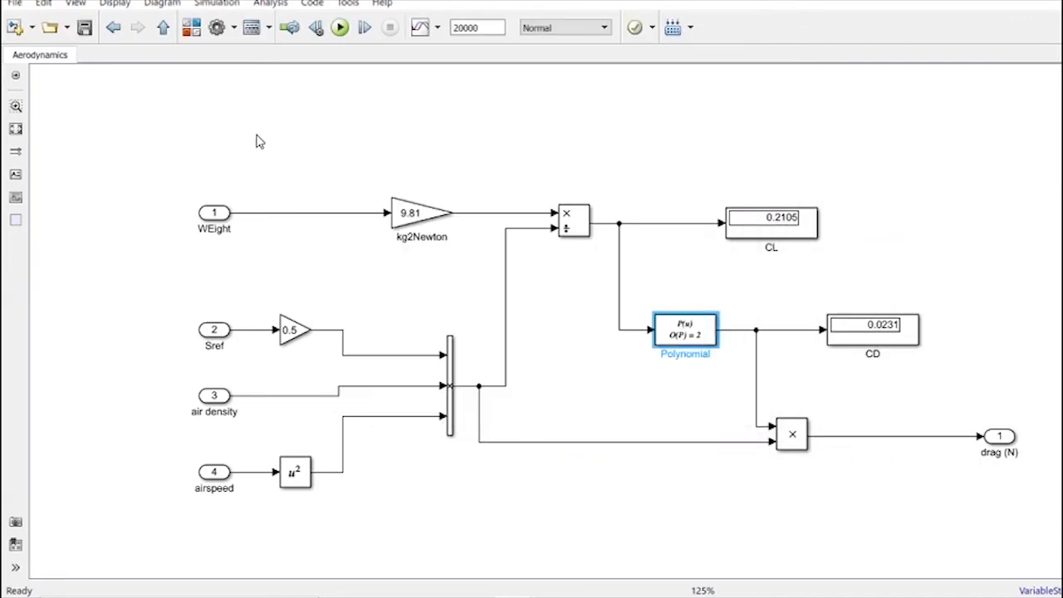
left_click(257, 141)
mouse_move(538, 588)
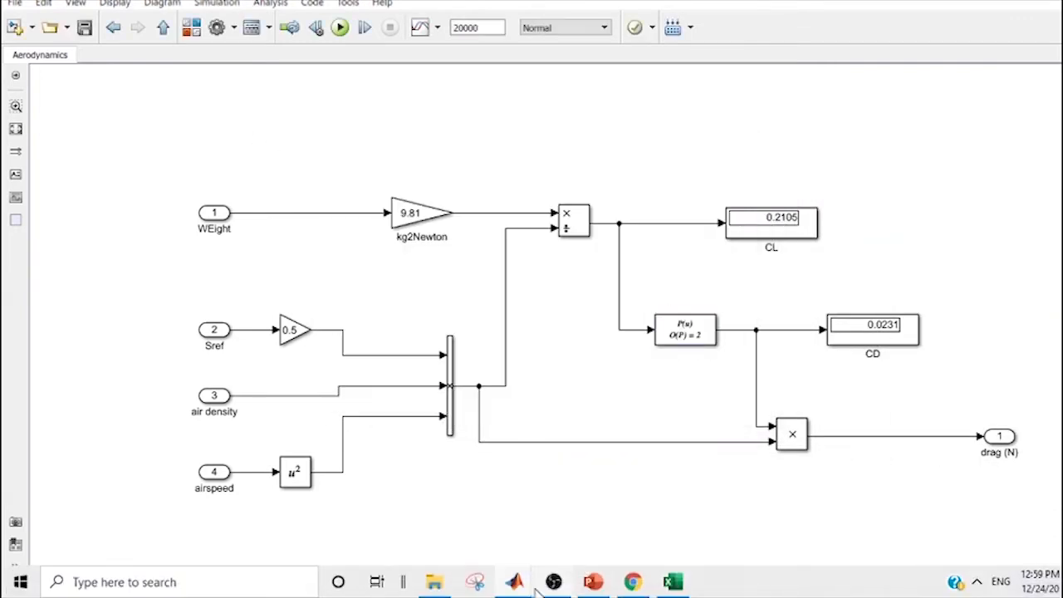
left_click(738, 523)
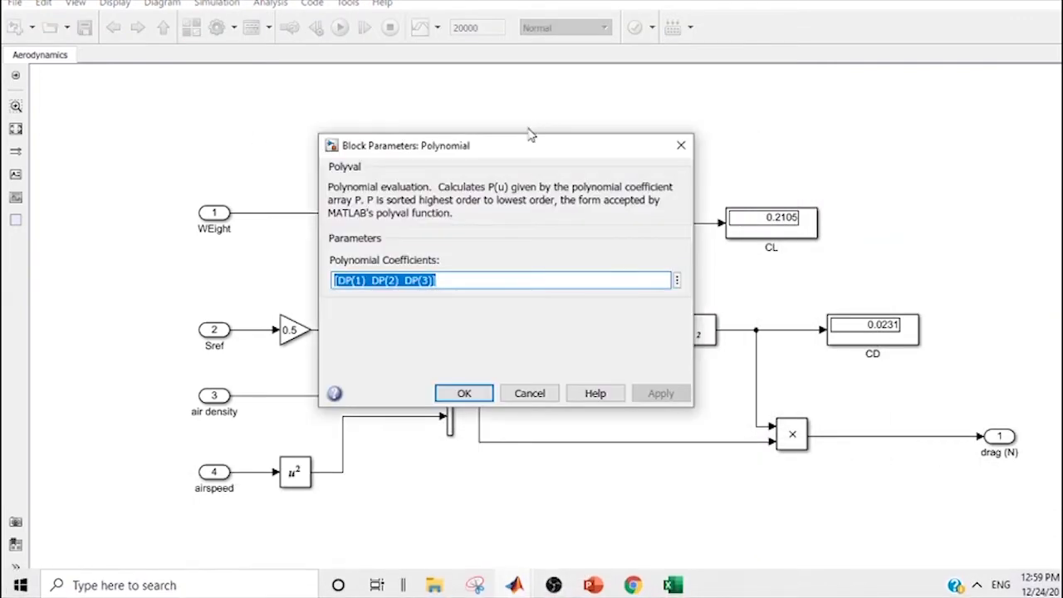
left_click_drag(457, 151, 371, 156)
left_click(299, 287)
left_click_drag(299, 287, 173, 281)
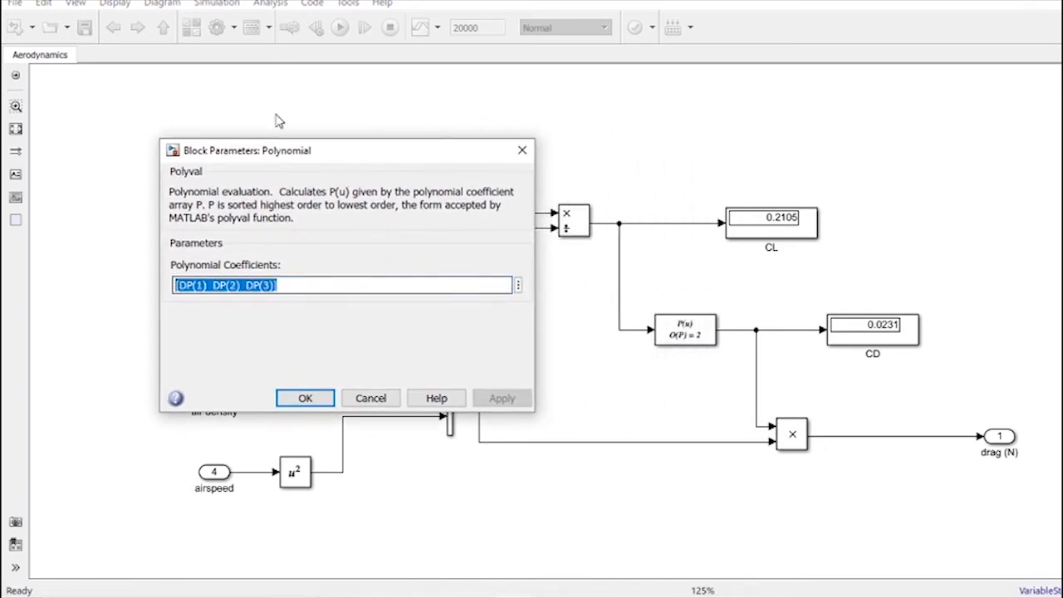
left_click_drag(297, 151, 221, 122)
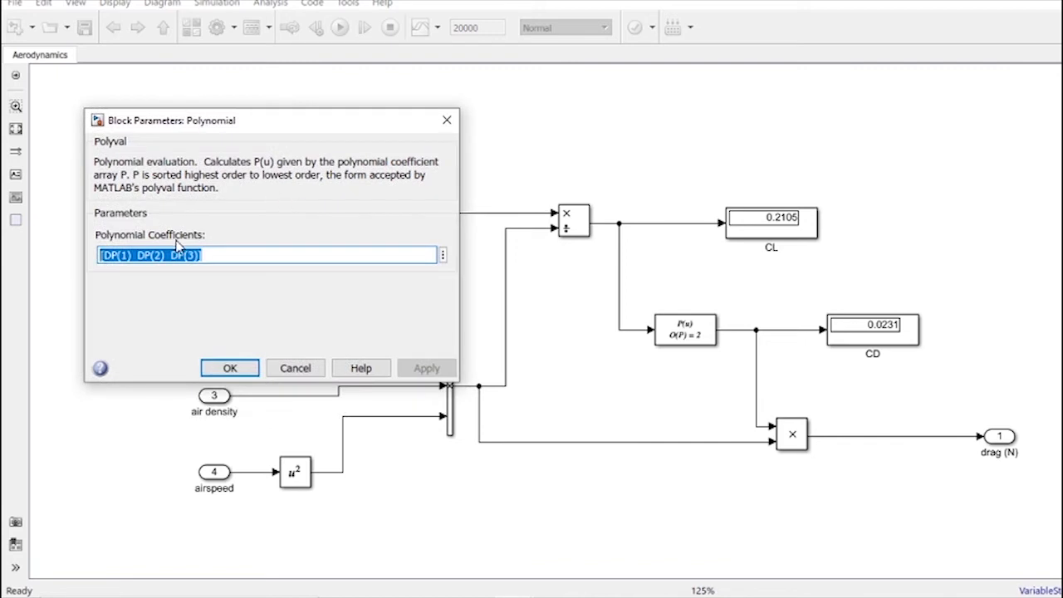
left_click(230, 368)
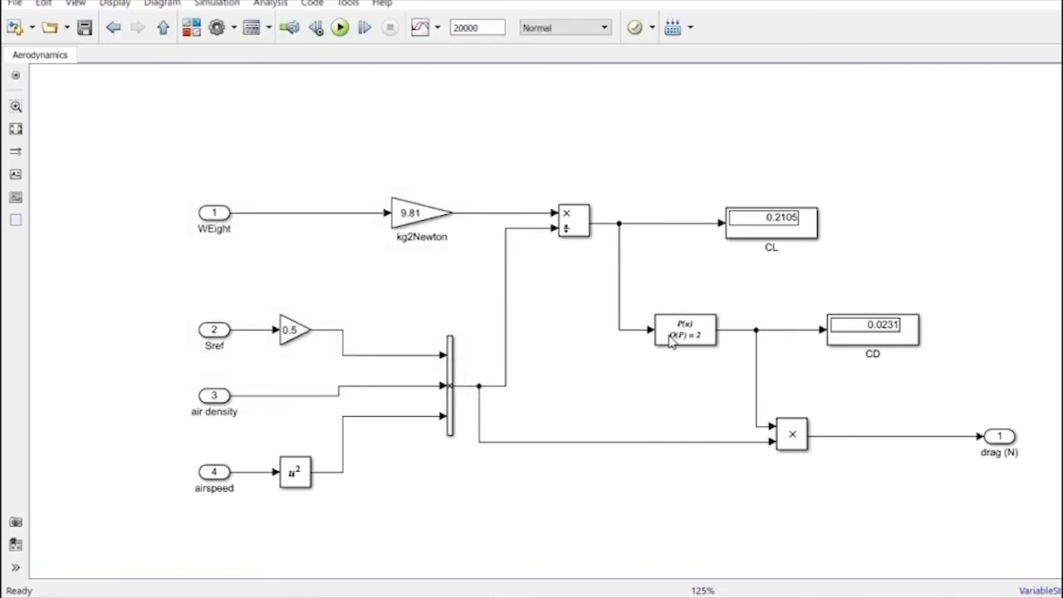
Examine the CD display, return to the top-level model, and look into the Aerodynamics subsystem once more before coming back out.
left_click(881, 348)
left_click(929, 341)
left_click(165, 28)
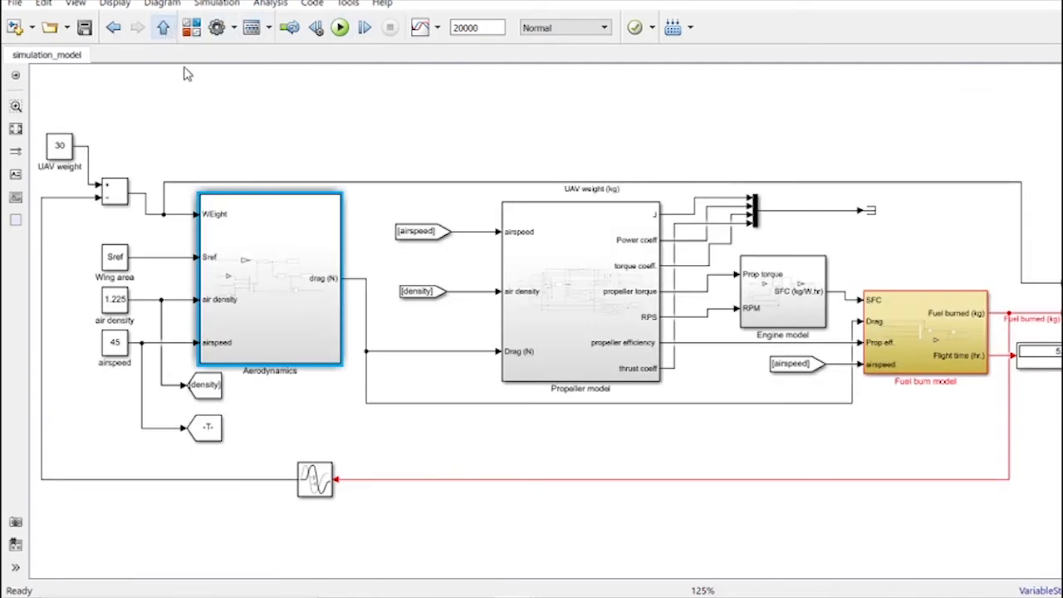
left_click_drag(310, 408, 361, 420)
scroll(360, 420, "up", 2)
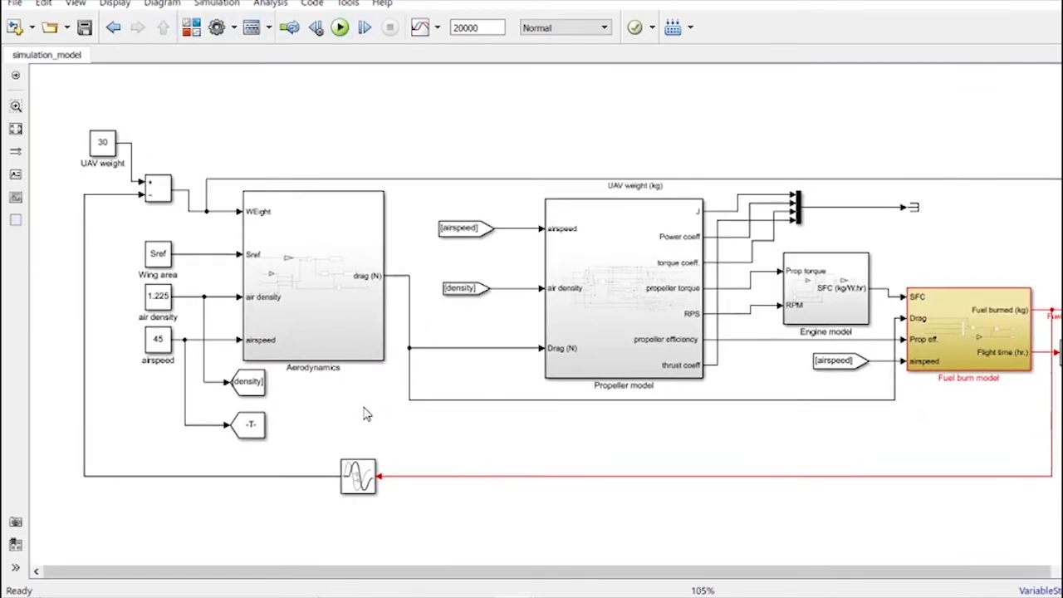
double_click(305, 246)
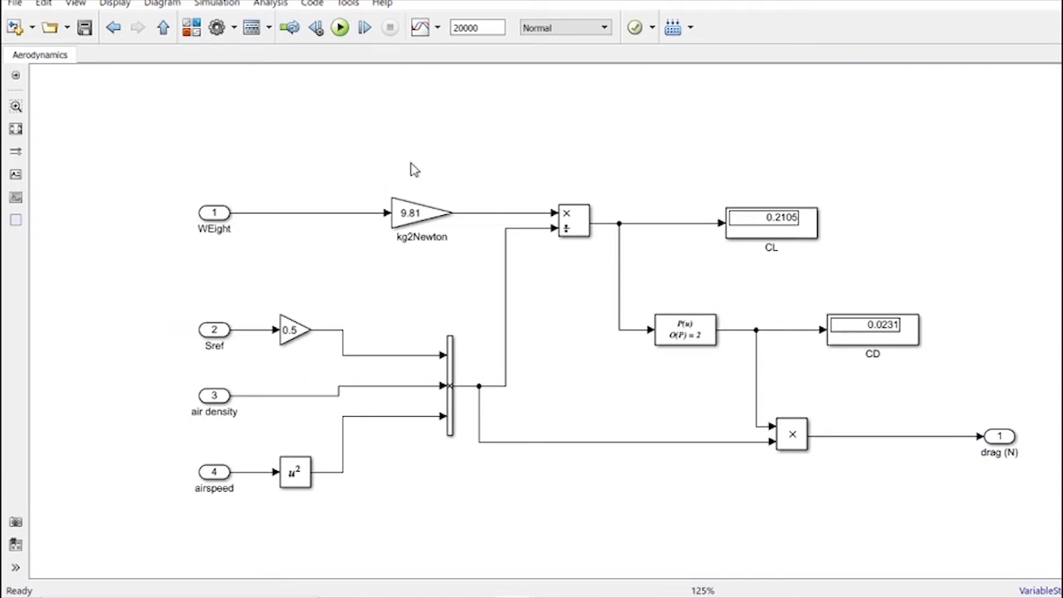
left_click(164, 28)
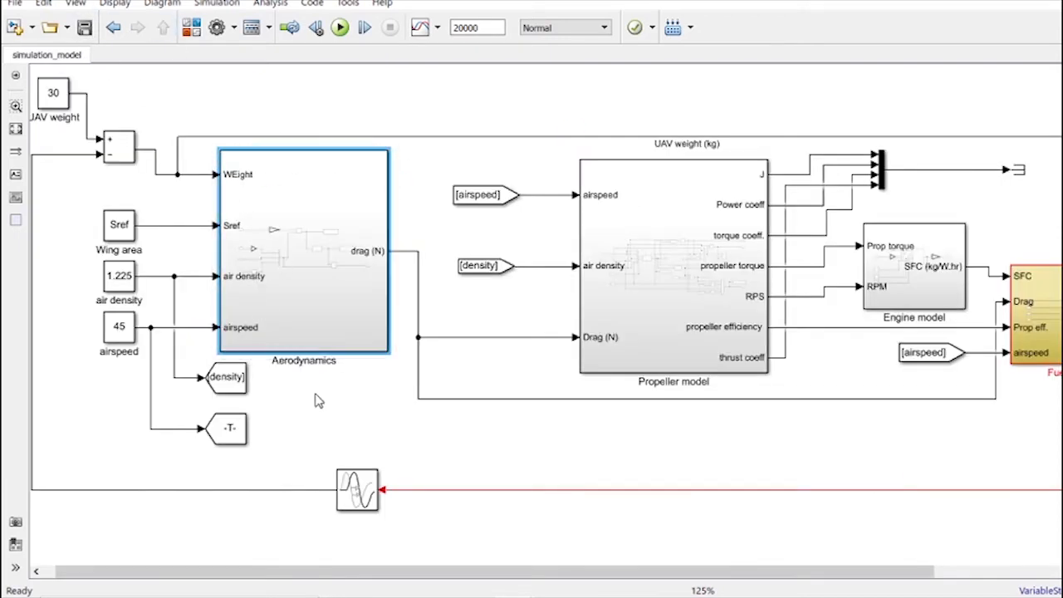
Follow the drag output to the Propeller model subsystem and open it.
left_click_drag(353, 401, 299, 409)
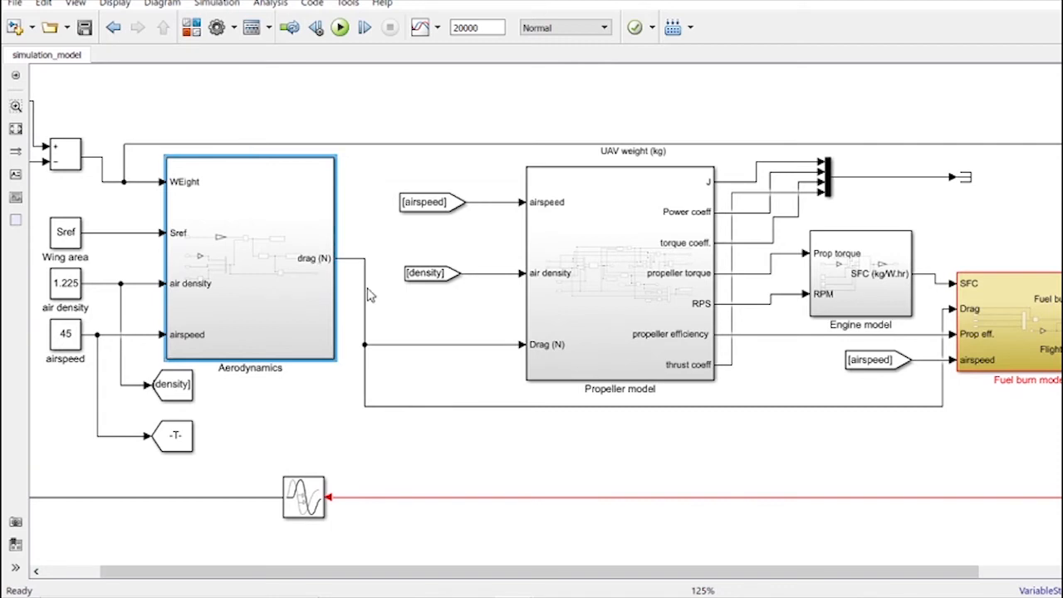
left_click_drag(489, 315, 459, 318)
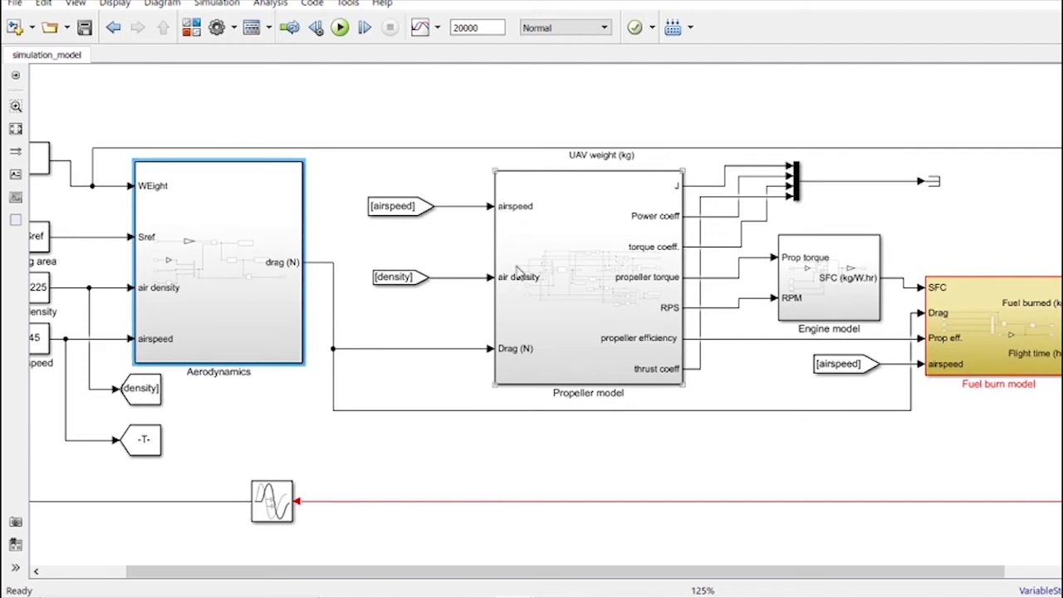
double_click(568, 266)
left_click_drag(407, 364, 468, 368)
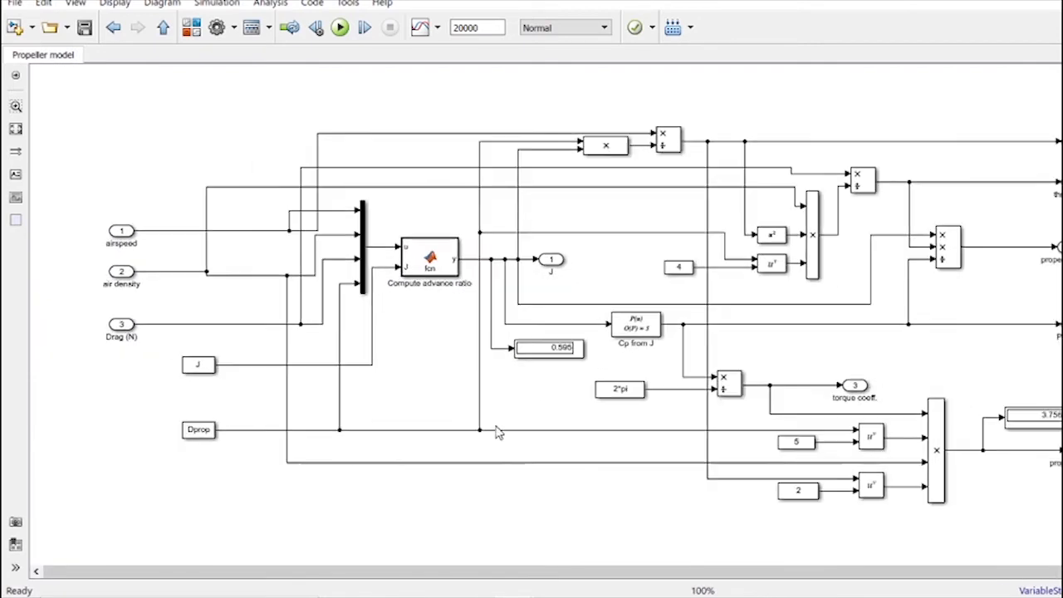
Switch to PowerPoint and consult the Propeller model slide, pointing out the "Compute J from drag" box in its flow diagram.
mouse_move(548, 596)
left_click(594, 580)
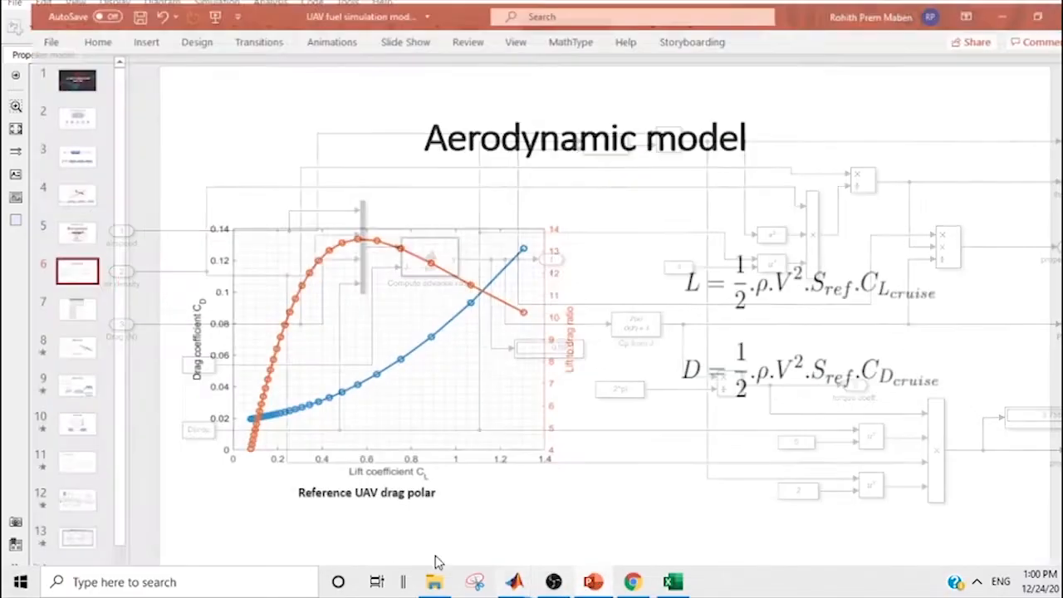
left_click(50, 332)
left_click(50, 374)
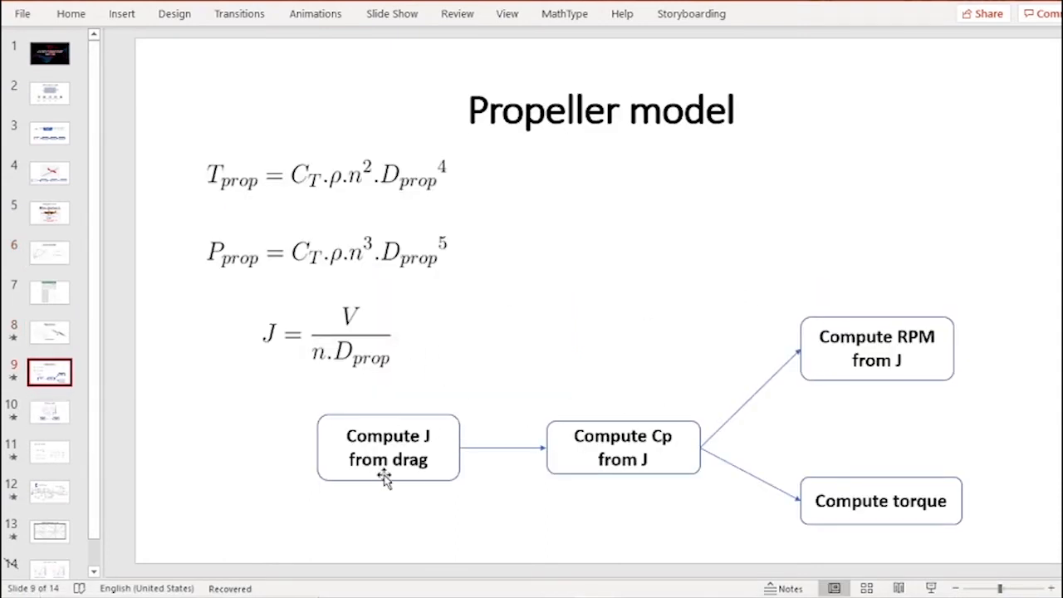
left_click_drag(425, 461, 347, 433)
left_click(458, 370)
left_click(502, 415)
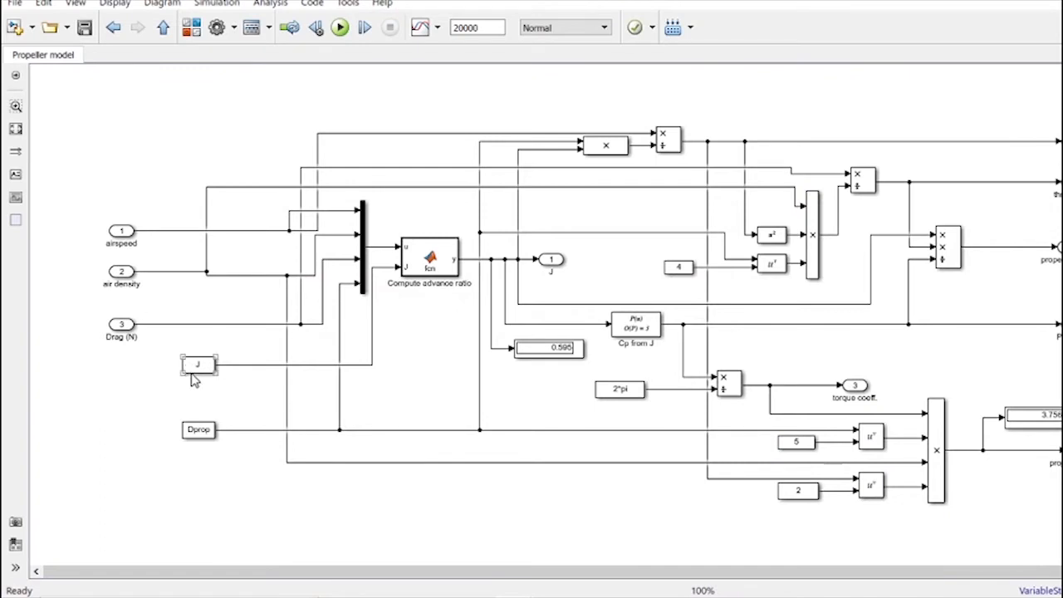
Move the J and Dprop constant blocks left so they line up beneath the Drag (N) input port.
left_click_drag(192, 366, 115, 379)
left_click_drag(199, 430, 129, 442)
Inspect the constant value in the J block's parameters, then close the dialog without changes and deselect the block.
double_click(121, 377)
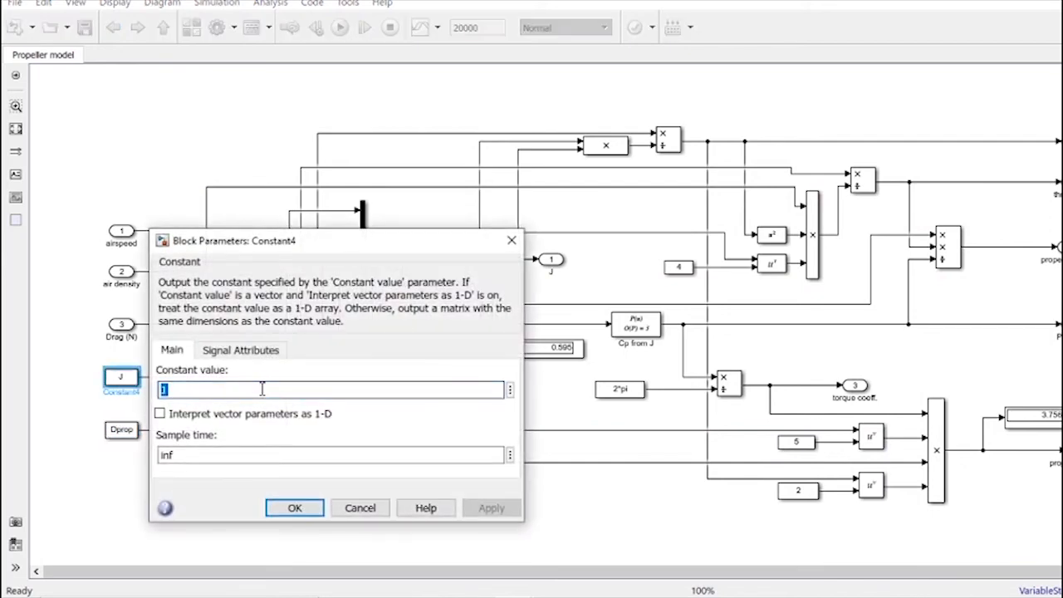
left_click_drag(287, 240, 375, 211)
left_click(277, 362)
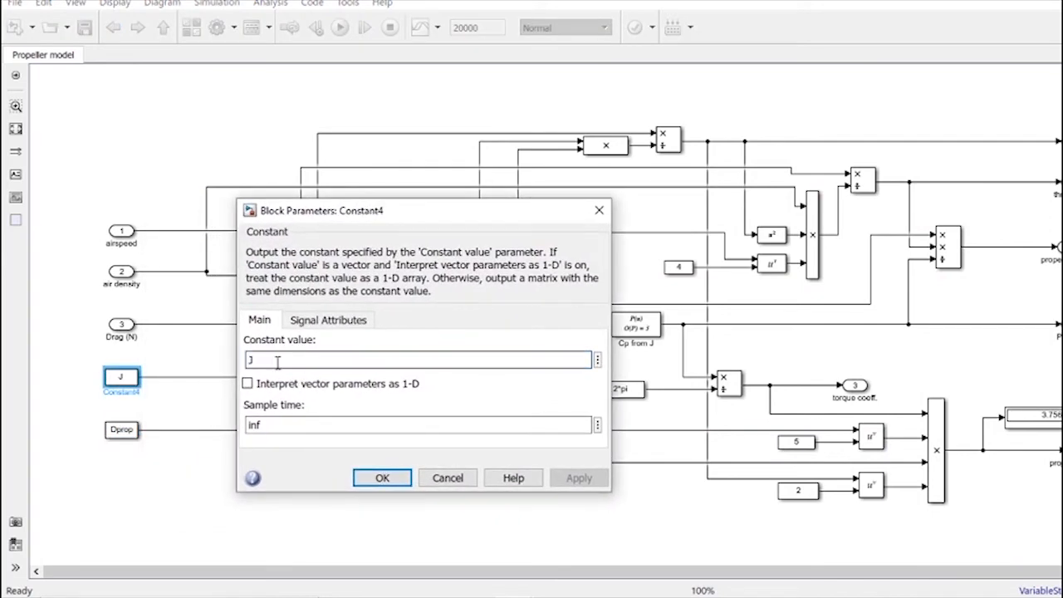
left_click(599, 210)
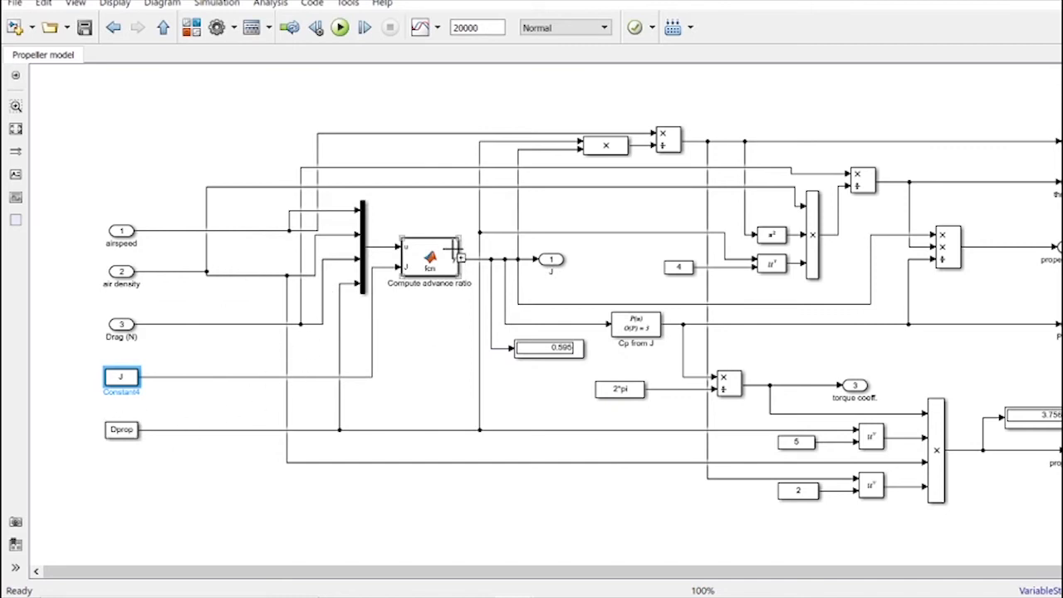
left_click(414, 341)
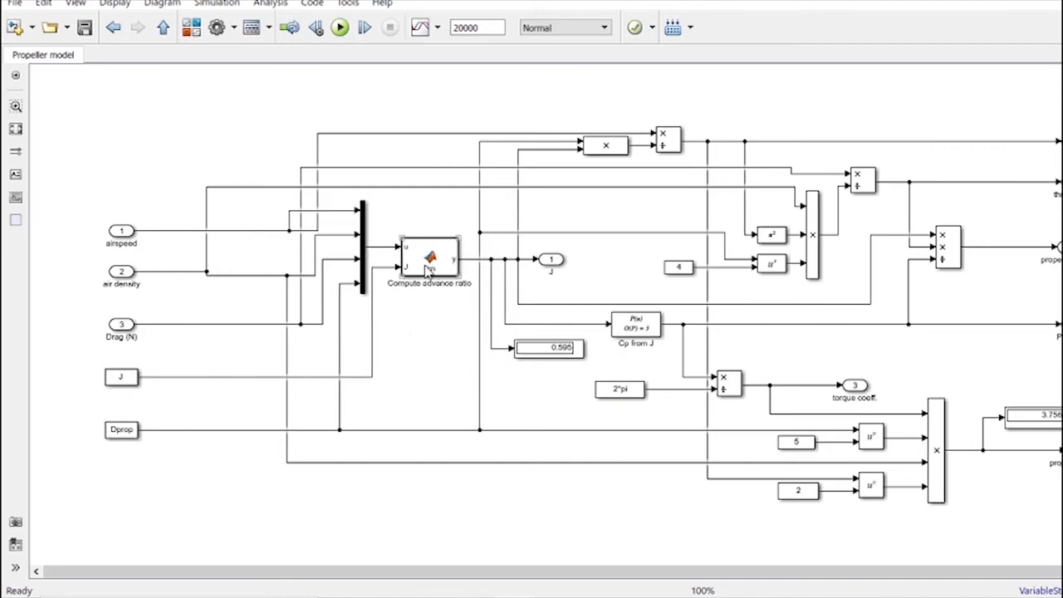
Open the Compute advance ratio function block's code and examine its fcn(u,J) arguments and the V, rho, Drag and Dprop assignments.
double_click(430, 258)
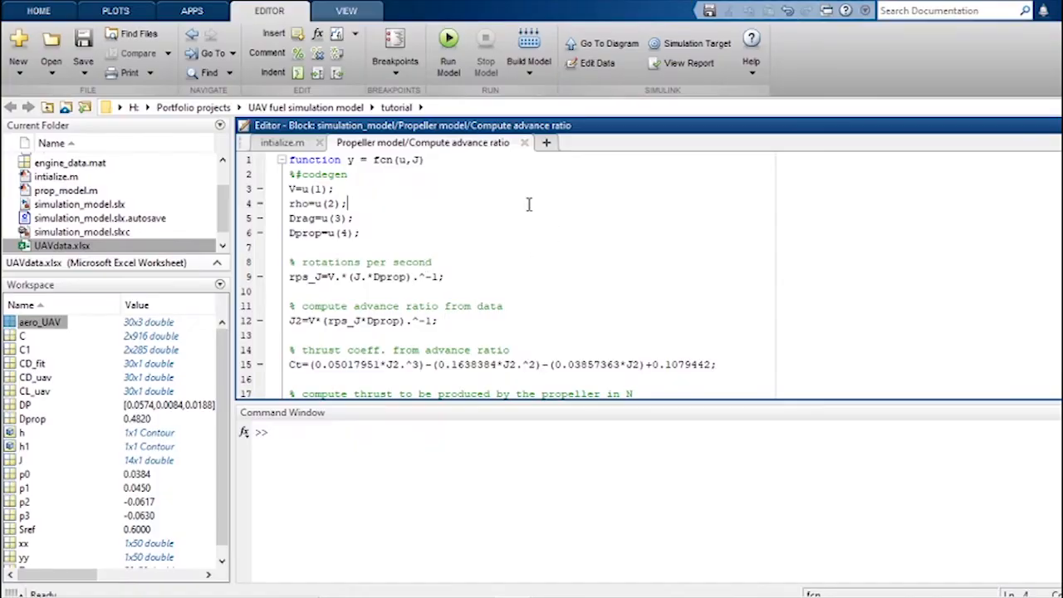
scroll(447, 191, "down", 1)
scroll(409, 197, "up", 1)
left_click_drag(361, 233, 291, 176)
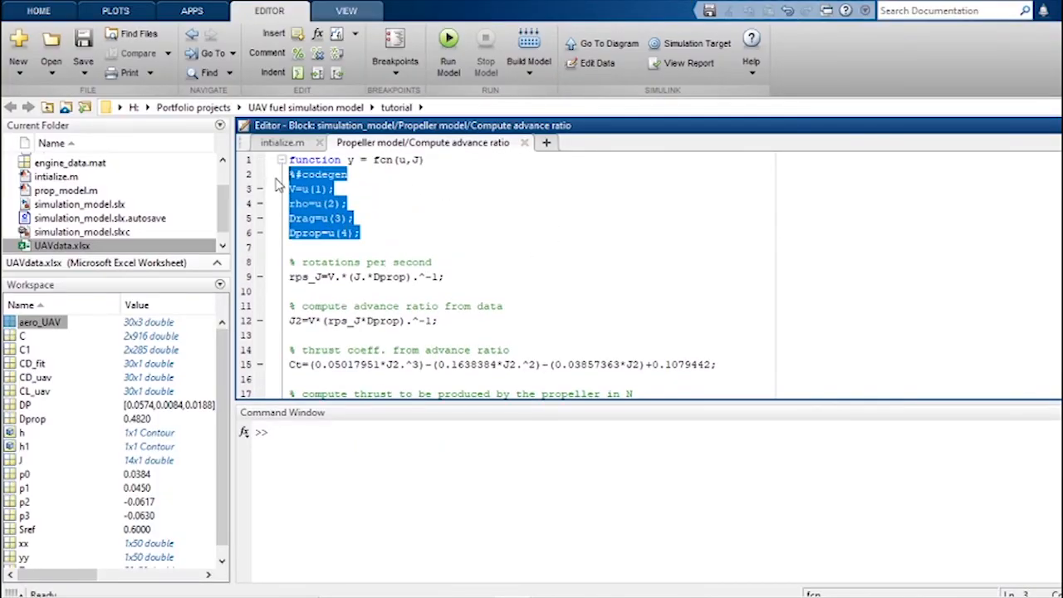
left_click(384, 189)
left_click_drag(425, 161, 378, 161)
left_click(380, 198)
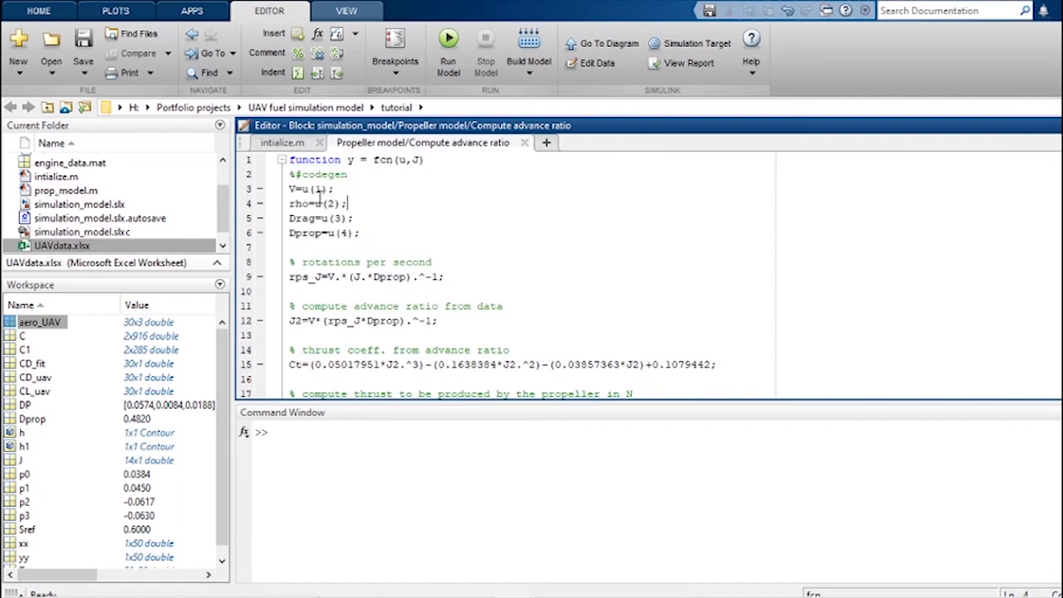
double_click(296, 189)
left_click_drag(309, 204, 289, 203)
Examine the rotations per second and advance ratio equations in the function code, consulting the PowerPoint presentation alongside.
scroll(355, 241, "down", 1)
left_click(465, 216)
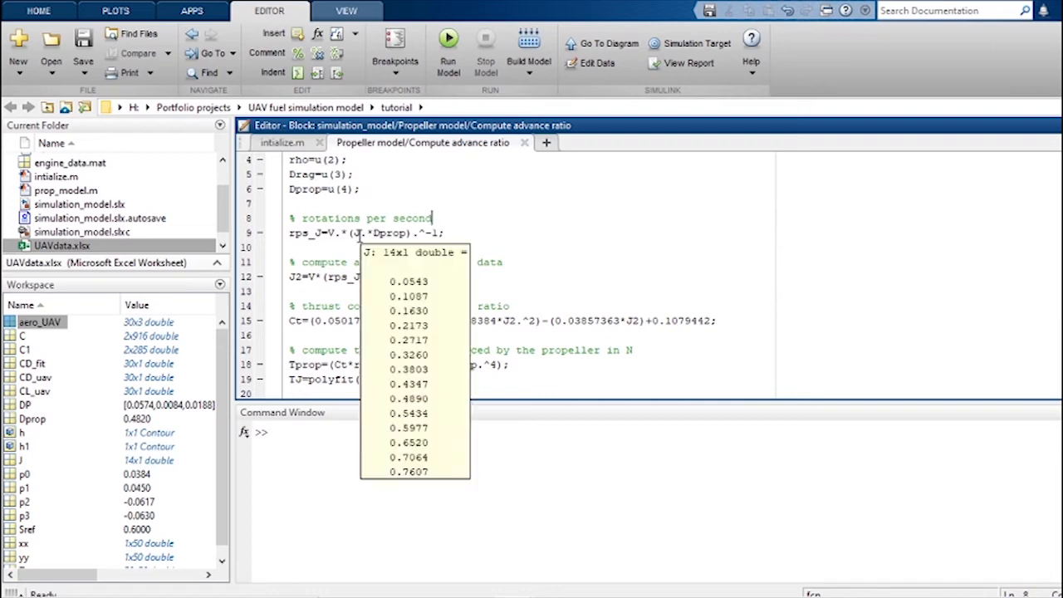
left_click(592, 581)
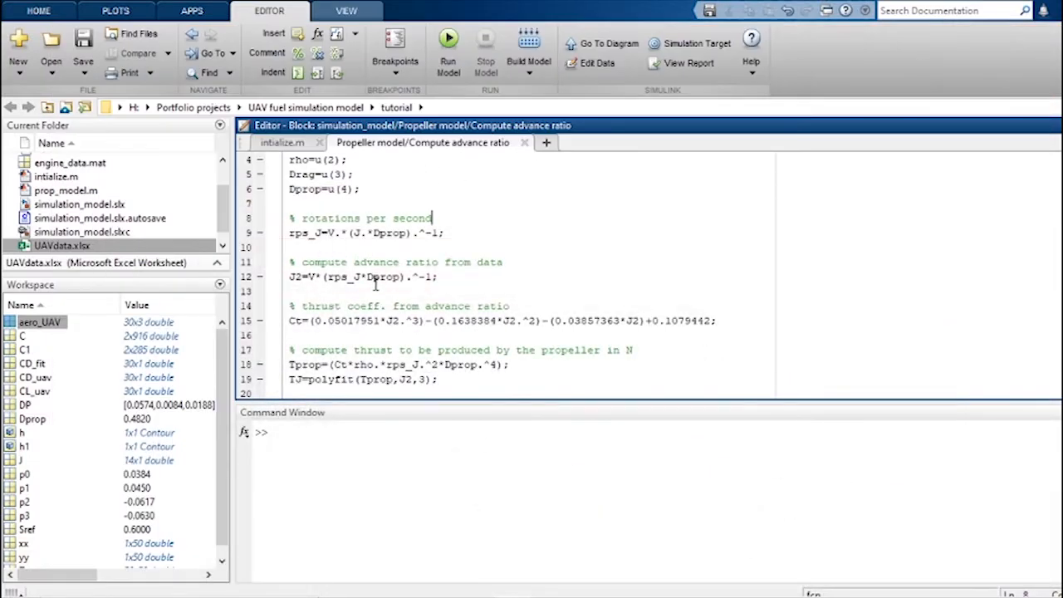
scroll(375, 284, "down", 1)
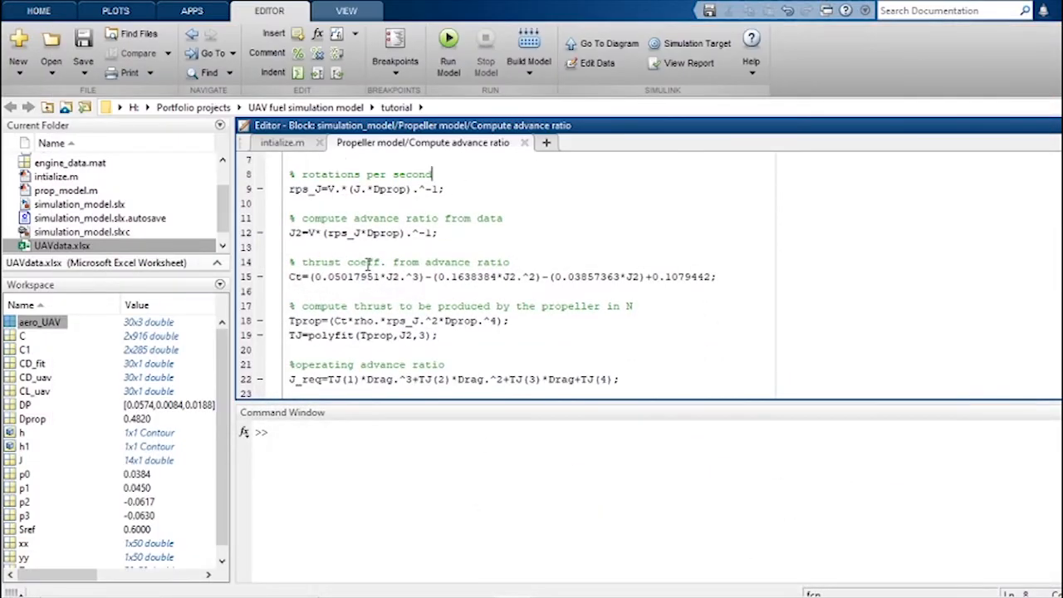
Examine the thrust coefficient equation Ct on line 15 by highlighting it in the function code.
left_click_drag(527, 268, 289, 290)
left_click(324, 291)
left_click(532, 293)
left_click_drag(725, 278, 287, 284)
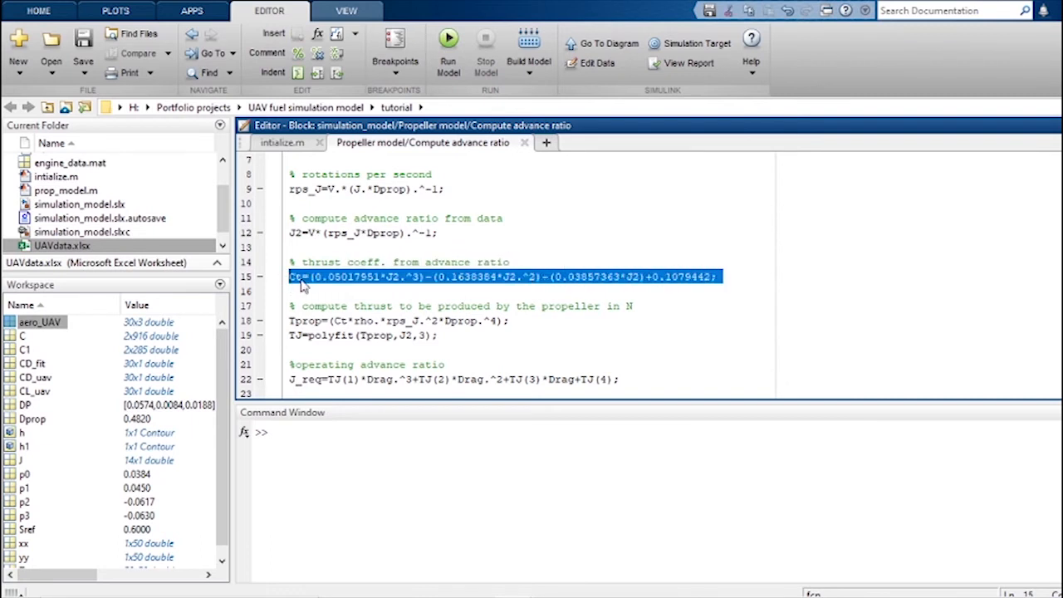
left_click(351, 306)
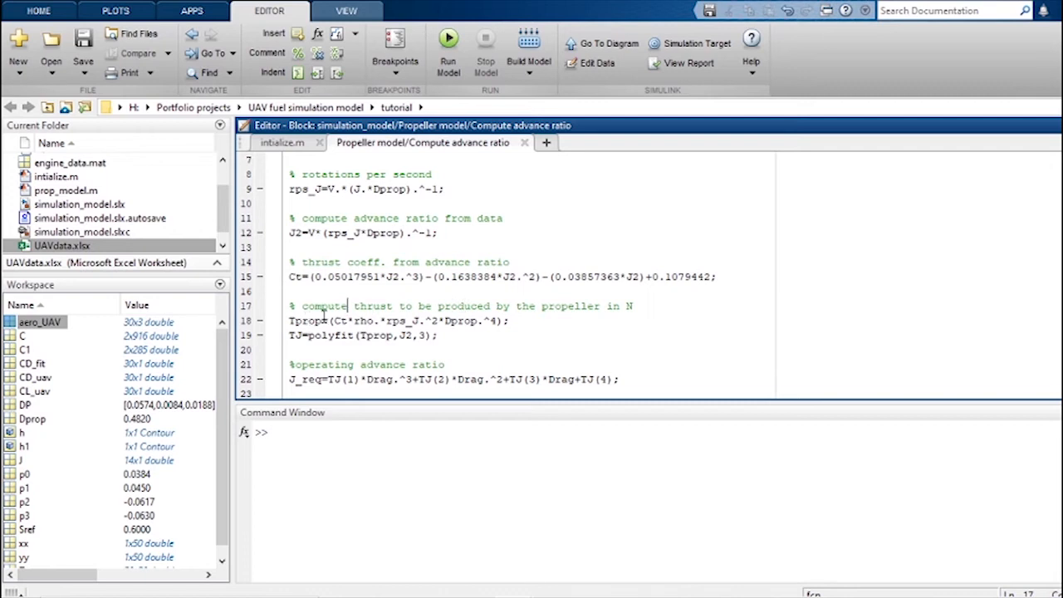
Highlight the Ct variable and switch to PowerPoint to compare it with the thrust equation on the Propeller model slide.
double_click(295, 278)
mouse_move(491, 592)
left_click(585, 586)
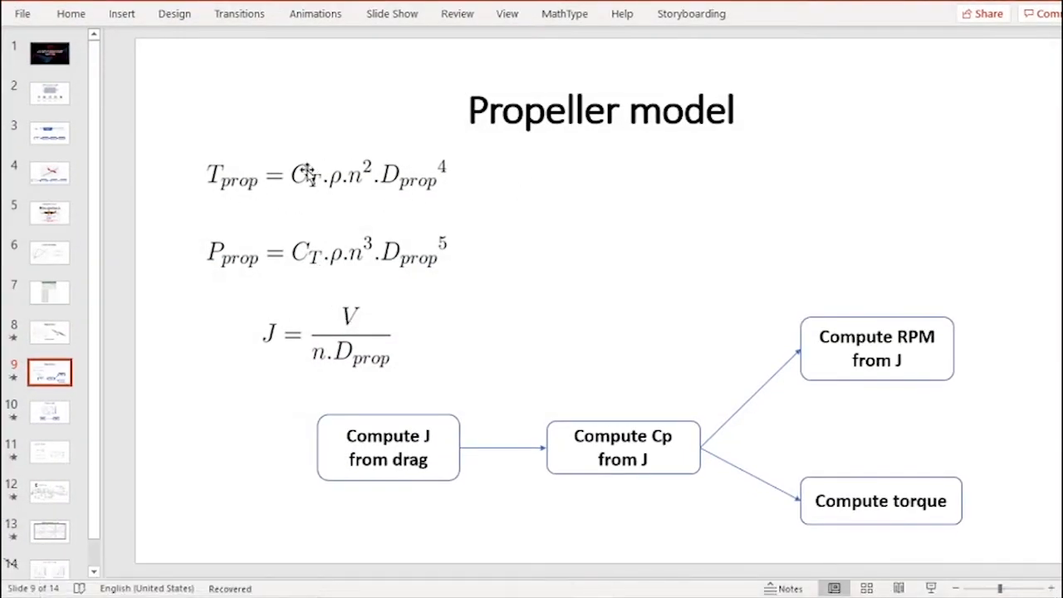
Return to the MATLAB code and examine the Tprop equation, the polyfit of Tprop and J2, and the operating advance ratio.
left_click(1011, 2)
left_click(363, 347)
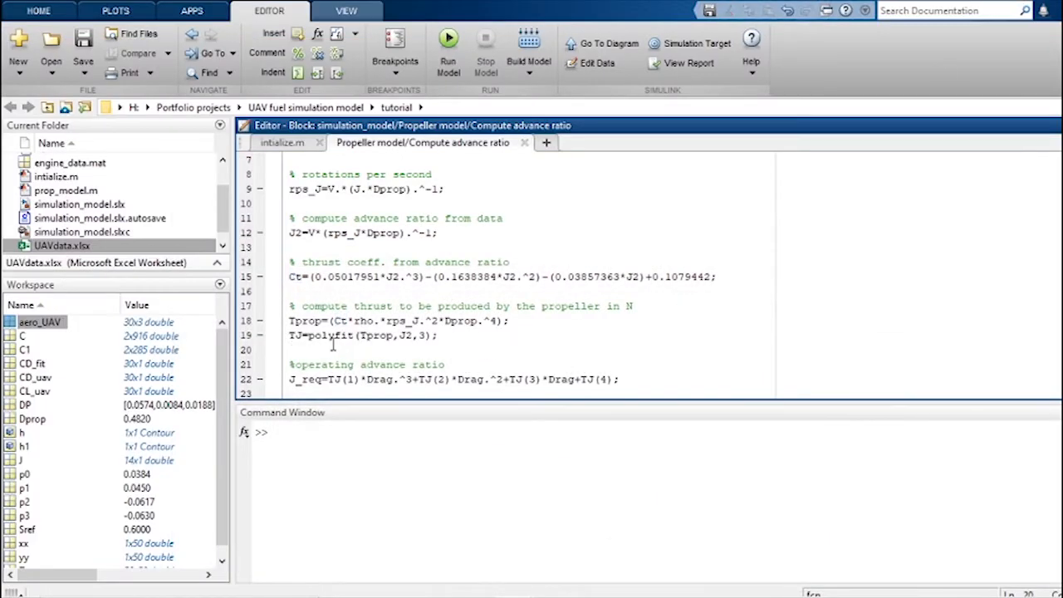
double_click(406, 335)
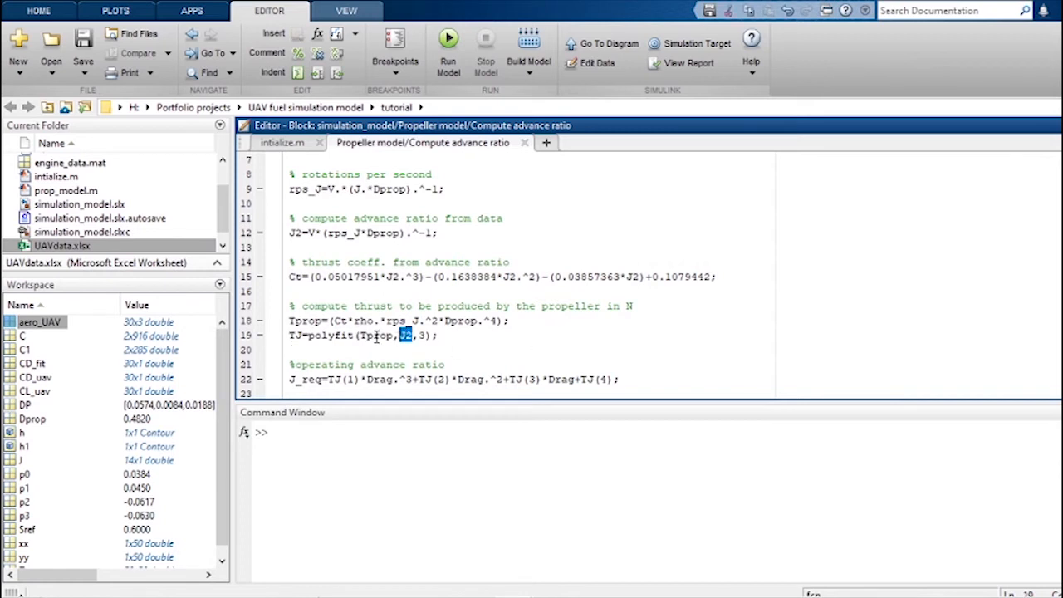
left_click_drag(394, 336, 361, 337)
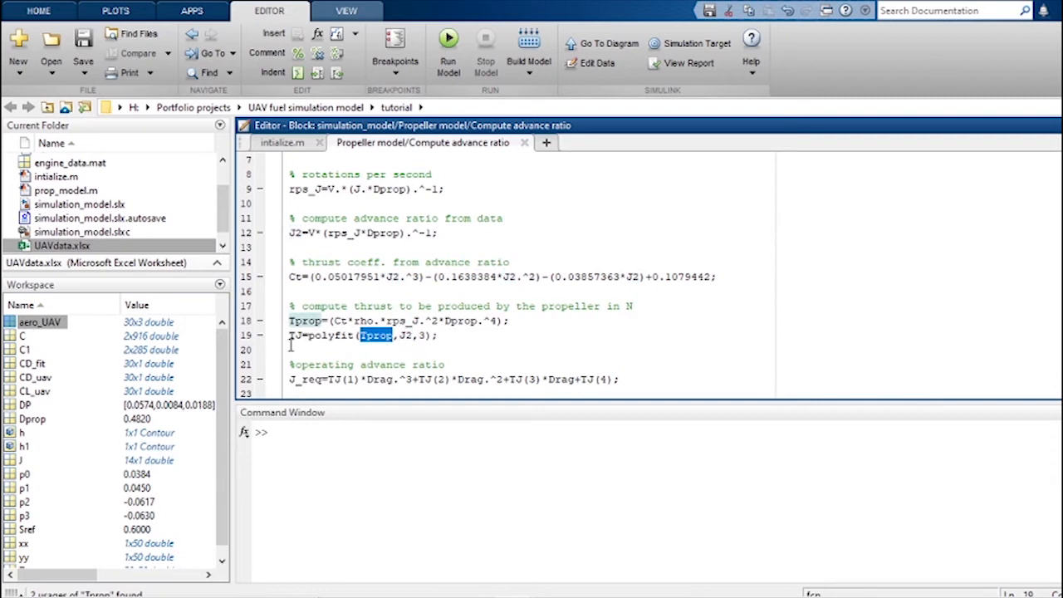
left_click(335, 394)
scroll(336, 392, "down", 1)
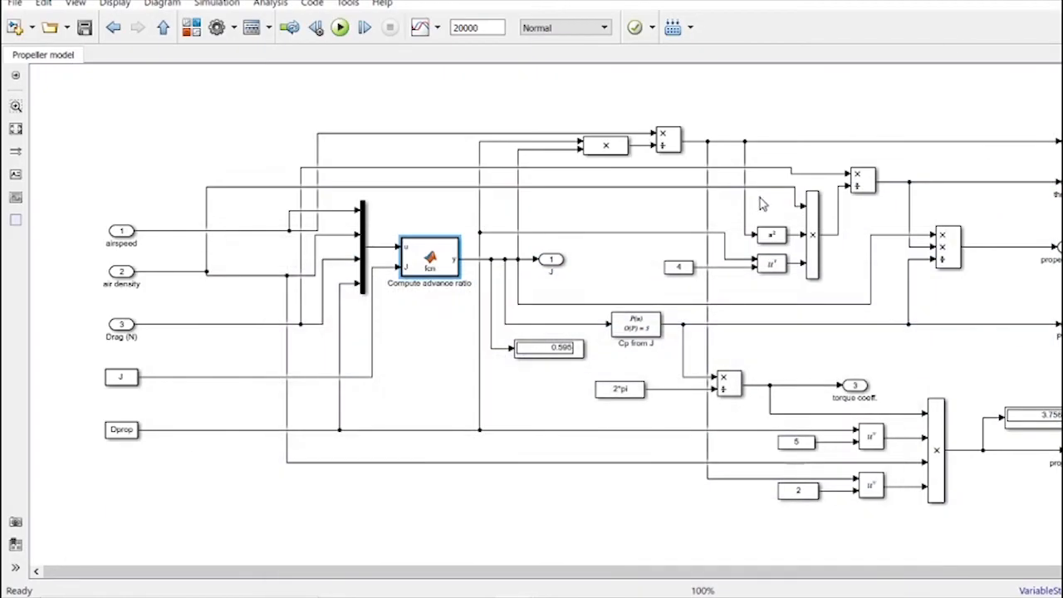
Examine the J output port and the polynomial coefficients of the Cp from J block in the Propeller model.
left_click(557, 261)
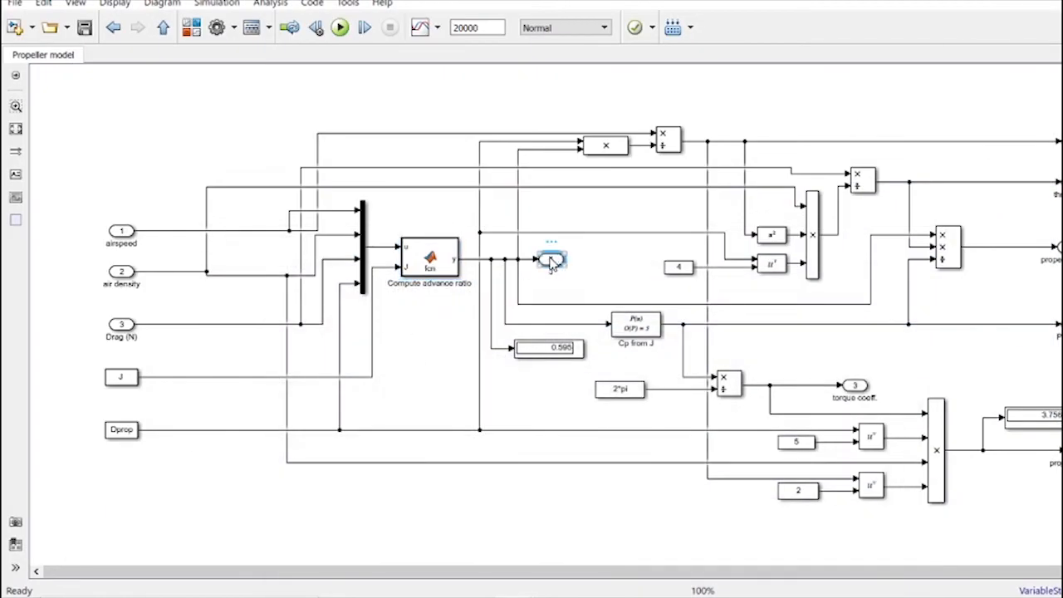
left_click_drag(573, 289, 349, 313)
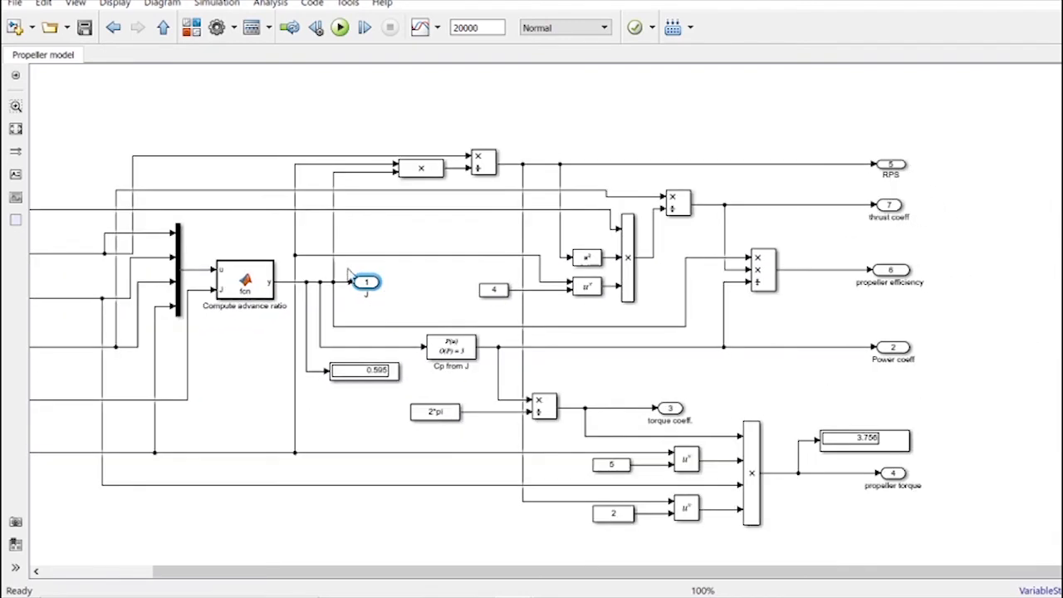
left_click(461, 352)
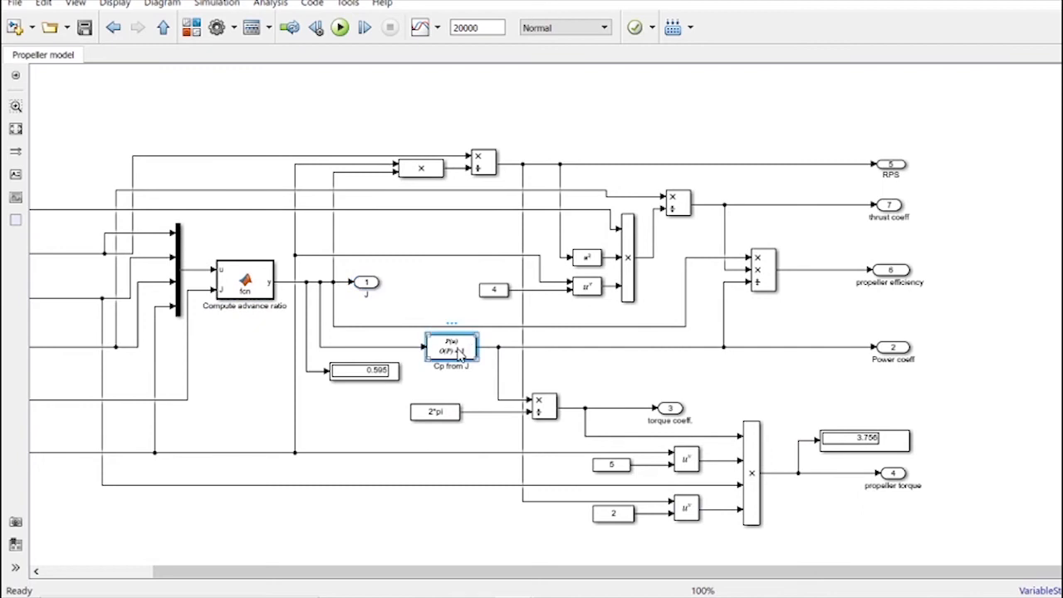
double_click(460, 352)
left_click(587, 371)
left_click_drag(587, 371, 469, 353)
left_click_drag(613, 371, 488, 371)
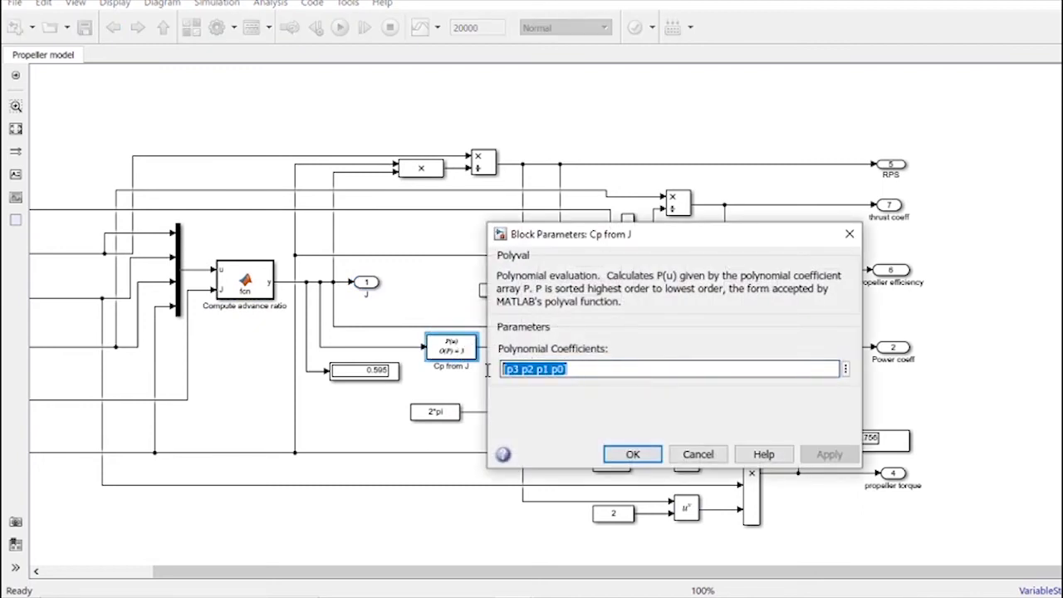
left_click(635, 460)
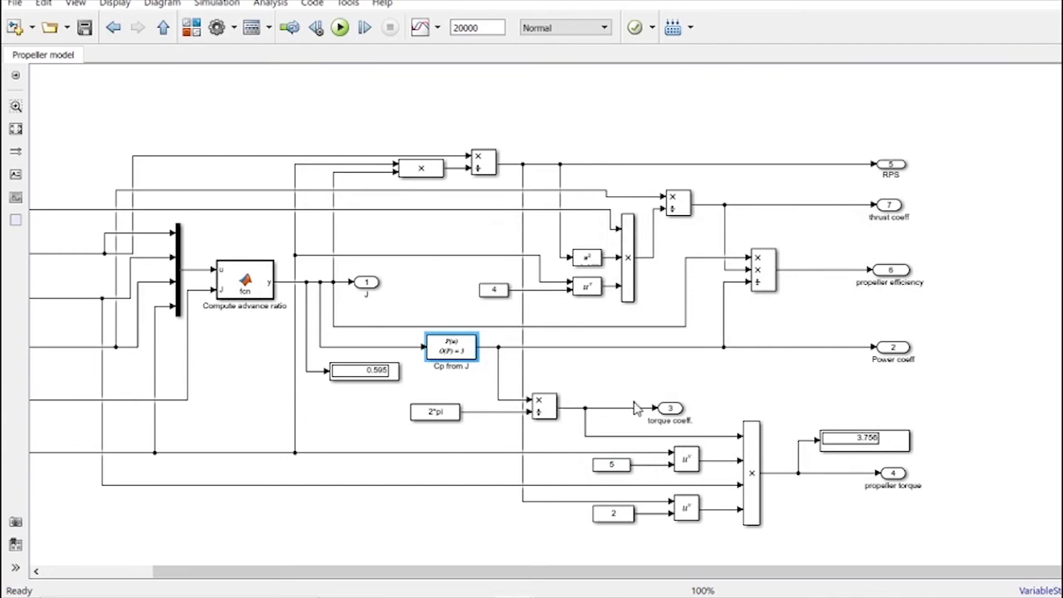
Examine the torque coefficient and propeller torque branch of the Propeller model, and return to the top-level model.
scroll(637, 359, "down", 2)
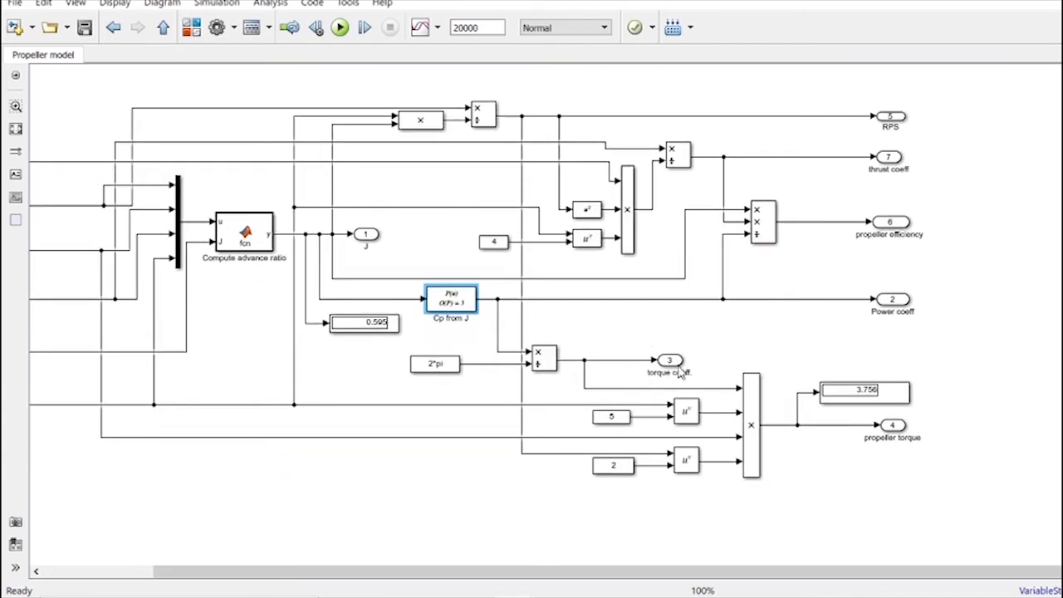
left_click(449, 367)
left_click_drag(808, 345, 814, 347)
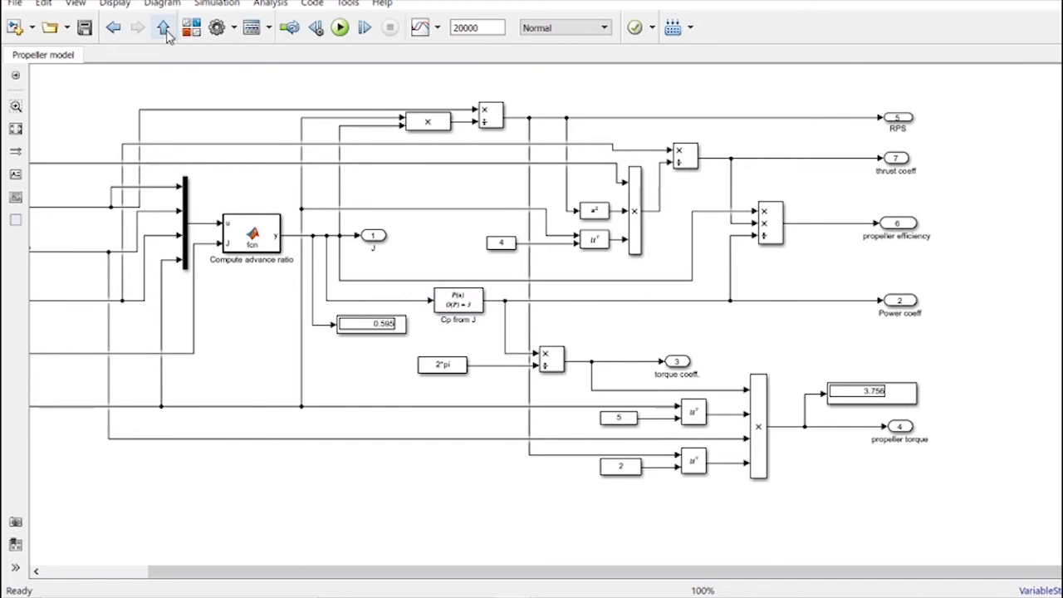
left_click(162, 27)
left_click(669, 445)
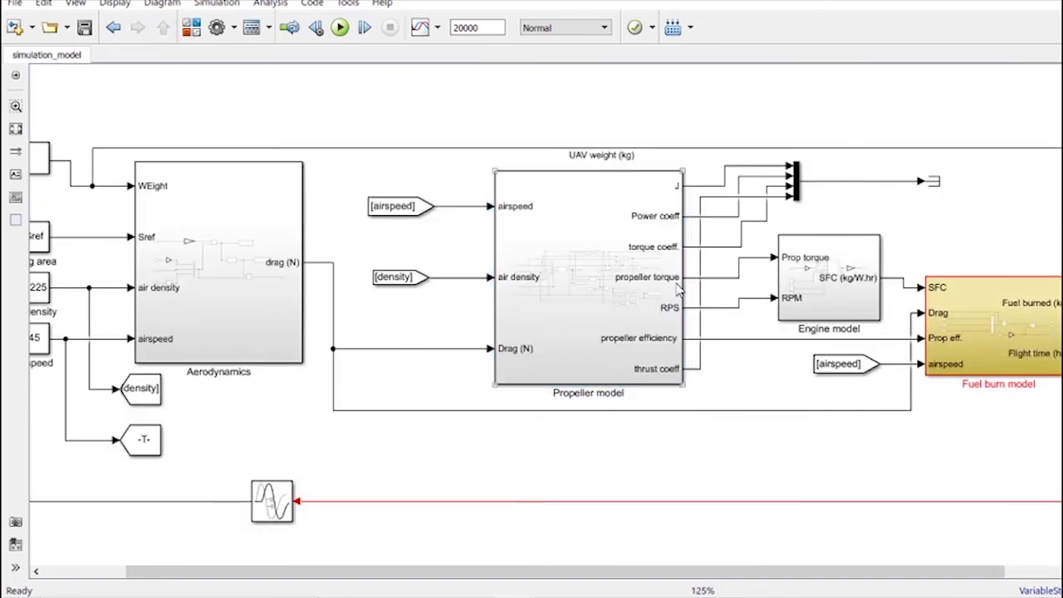
Nudge the Engine model block slightly upward in the top-level diagram.
left_click(810, 291)
mouse_move(812, 299)
left_mouse_down()
mouse_move(812, 310)
mouse_move(814, 287)
left_mouse_up()
left_click(734, 375)
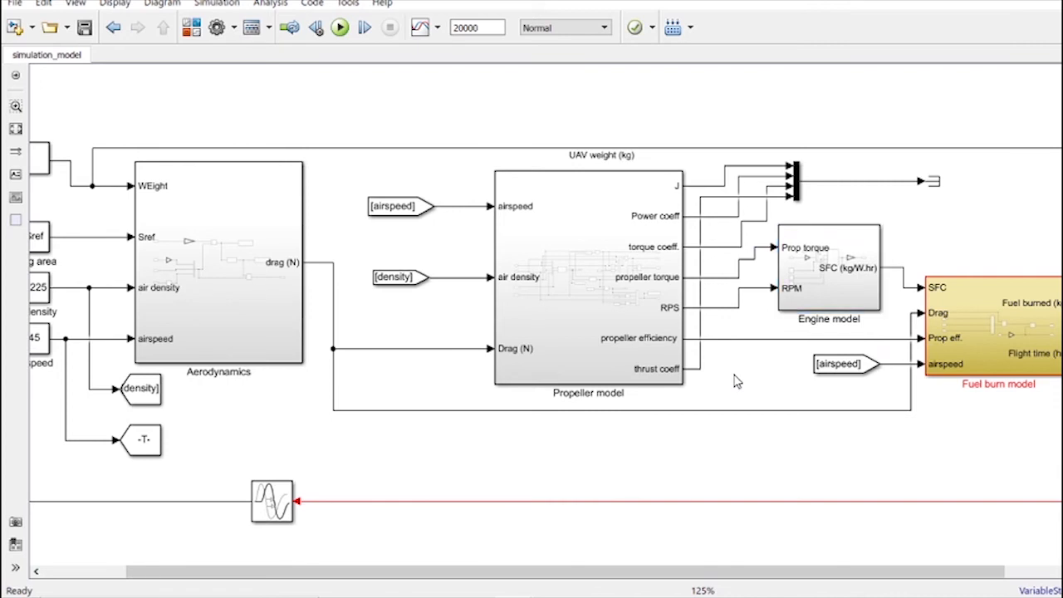
Consult the PowerPoint presentation and open the Engine model subsystem in Simulink.
mouse_move(559, 588)
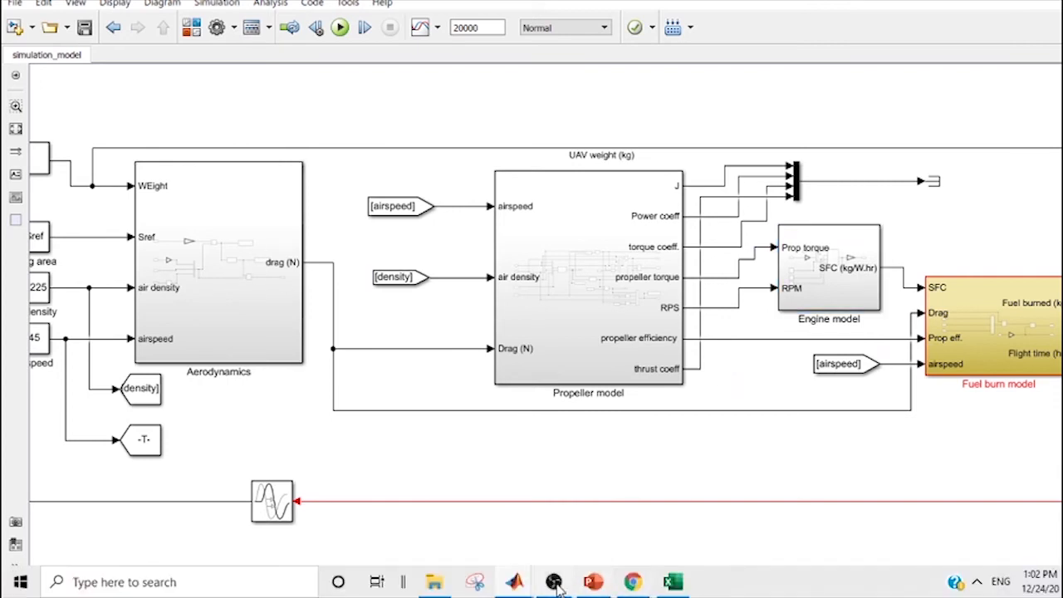
left_click(593, 582)
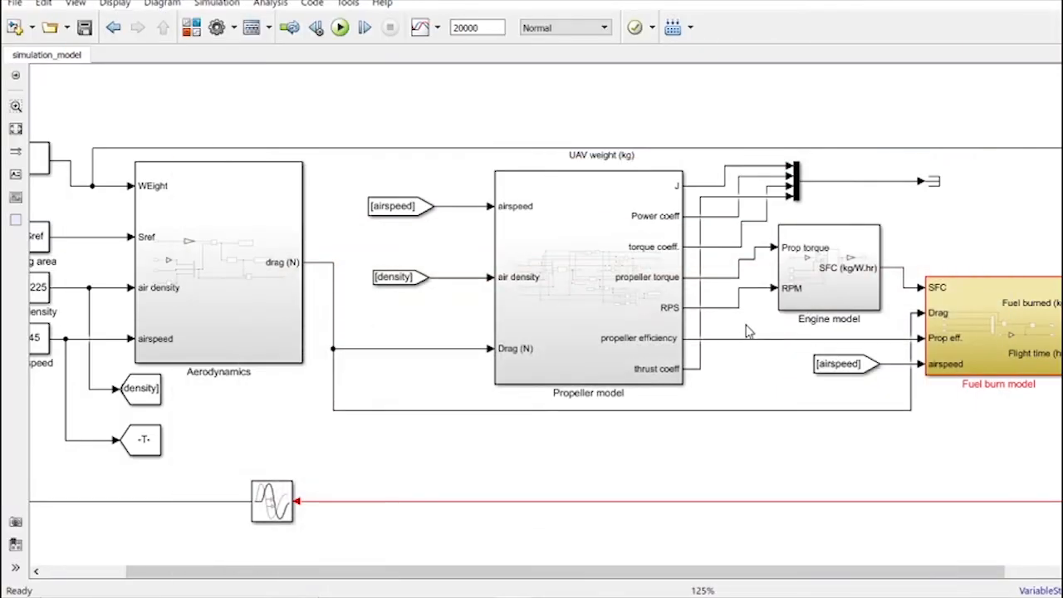
double_click(863, 279)
left_click_drag(532, 354, 586, 364)
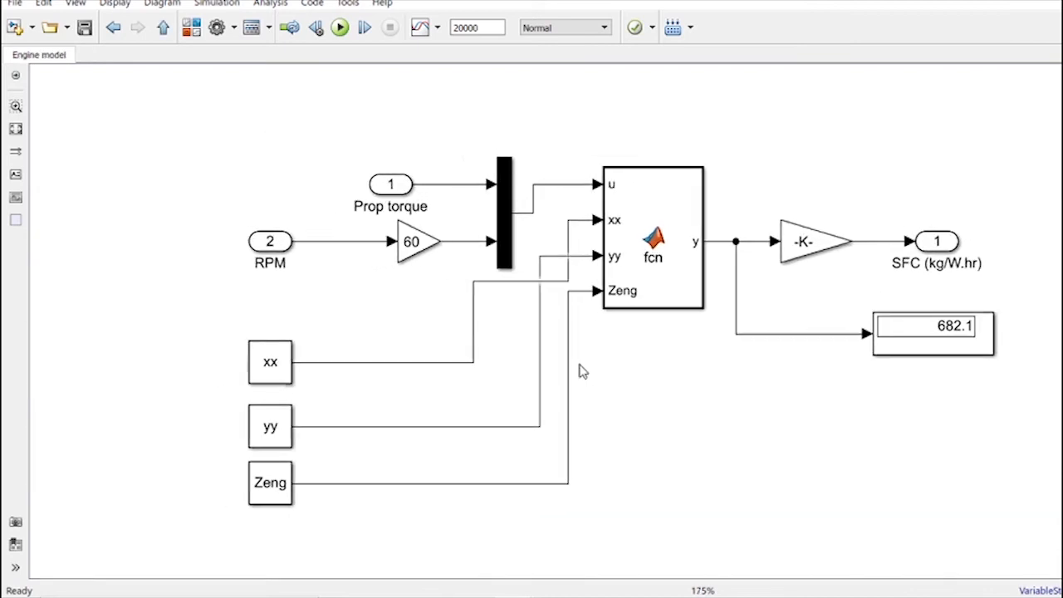
Place the yy block above xx, reroute the xx signal line, and align the Prop torque port above RPM.
left_click_drag(280, 426, 280, 319)
left_click_drag(264, 381, 274, 448)
left_click_drag(475, 366, 557, 382)
left_click_drag(384, 197, 263, 198)
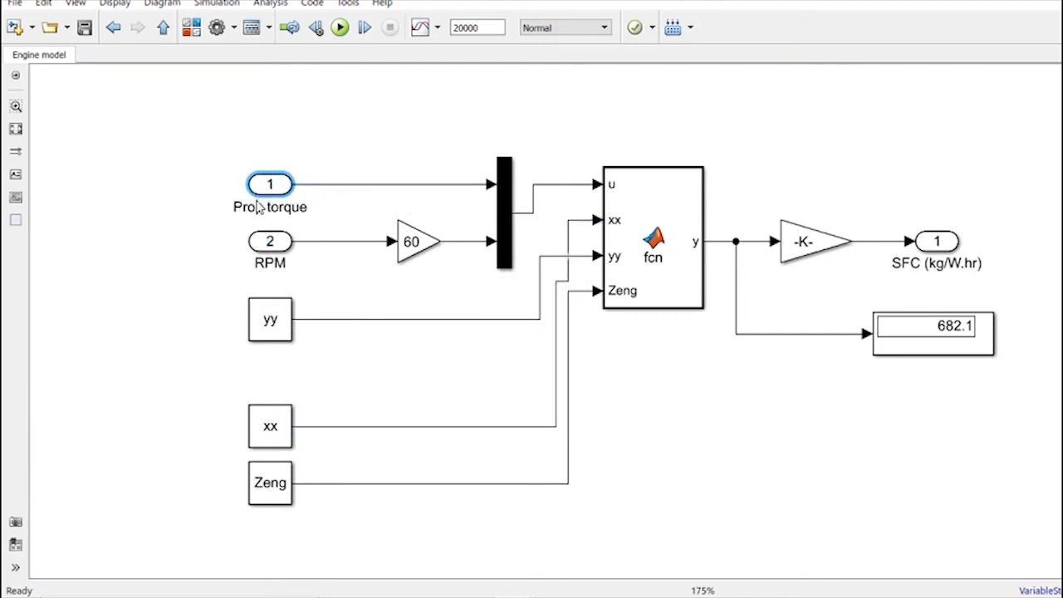
left_click(278, 244)
left_click(323, 275)
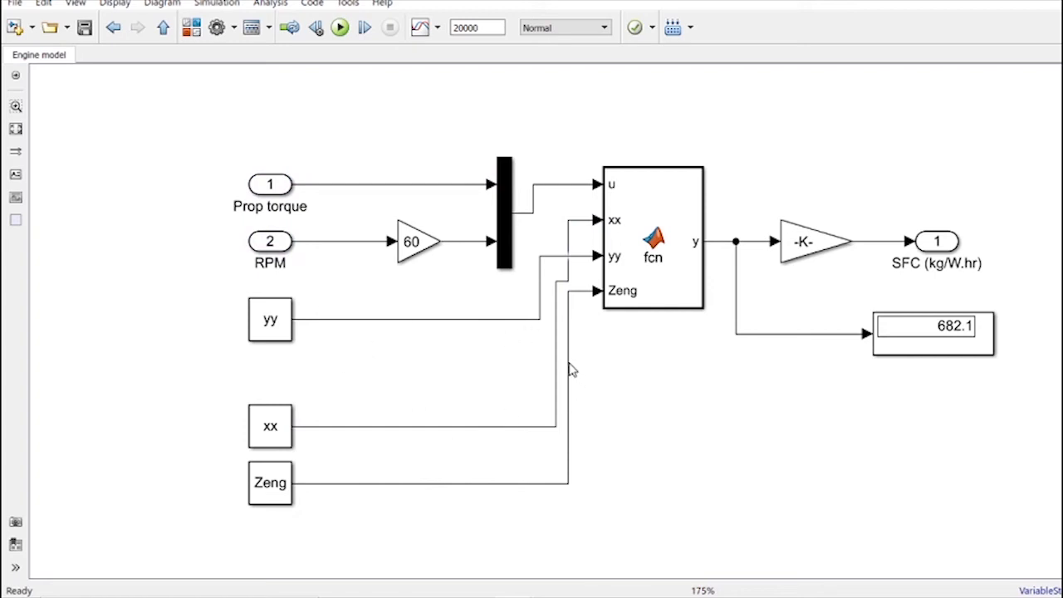
Open the Engine model's fcn block code and remove surplus blank lines near the SFC interpolation line.
double_click(647, 233)
left_click(332, 256)
key("BackSpace")
key("BackSpace")
Examine the interp2 arguments and the SFC variable in the engine function code, and close that code.
left_click(369, 247)
left_click_drag(432, 248, 366, 247)
left_click_drag(457, 248, 445, 246)
left_click(347, 246)
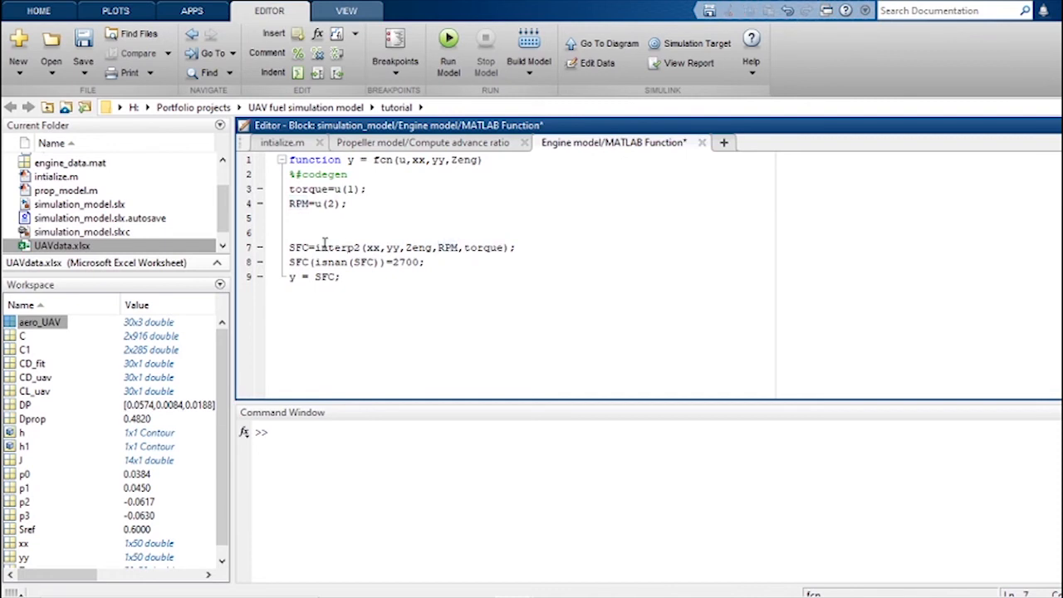
left_click(294, 247)
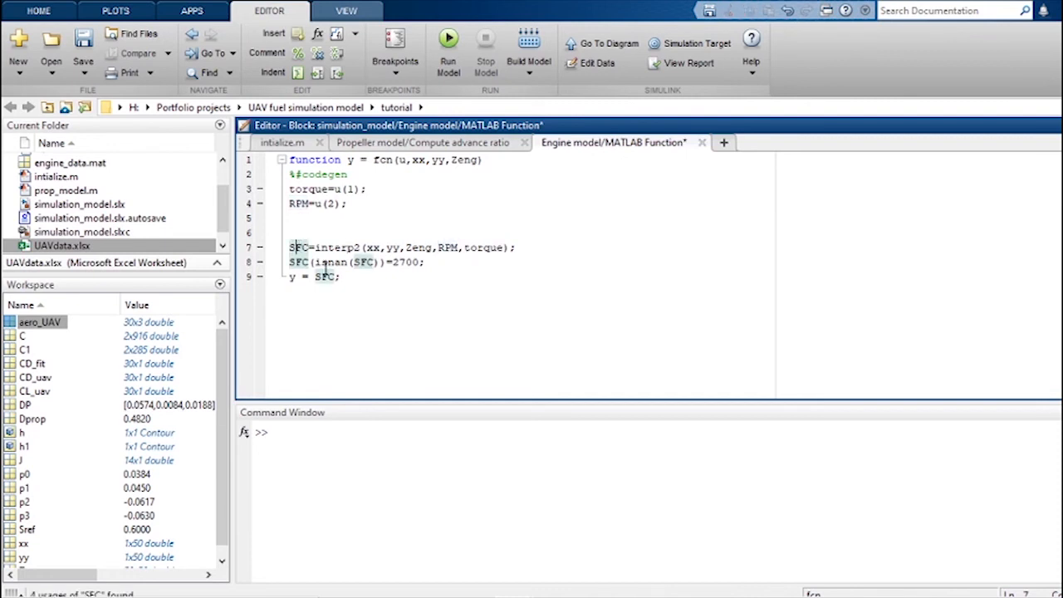
left_click(847, 196)
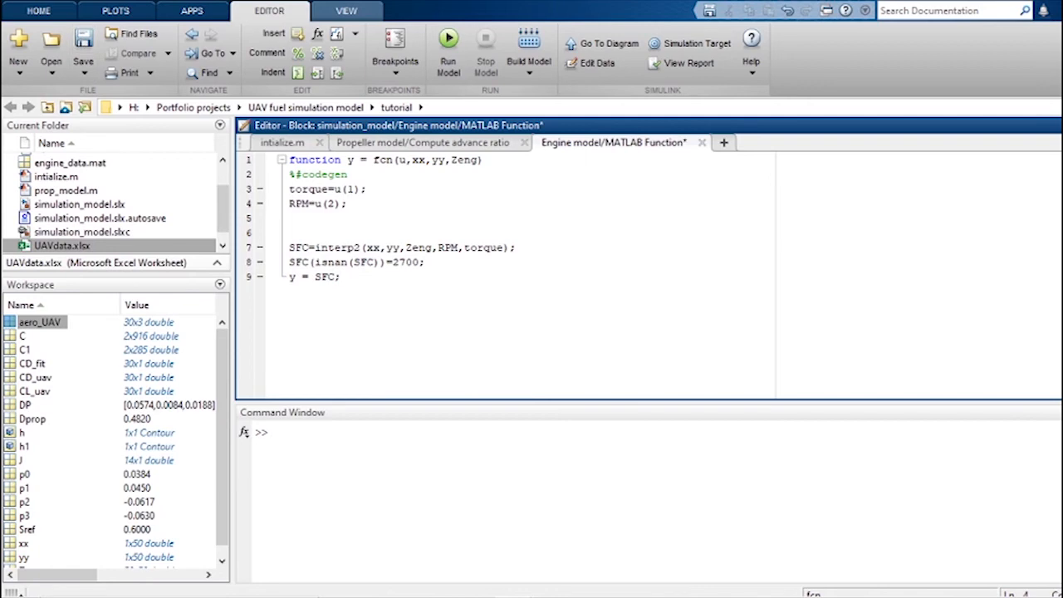
left_click(702, 142)
left_click(865, 381)
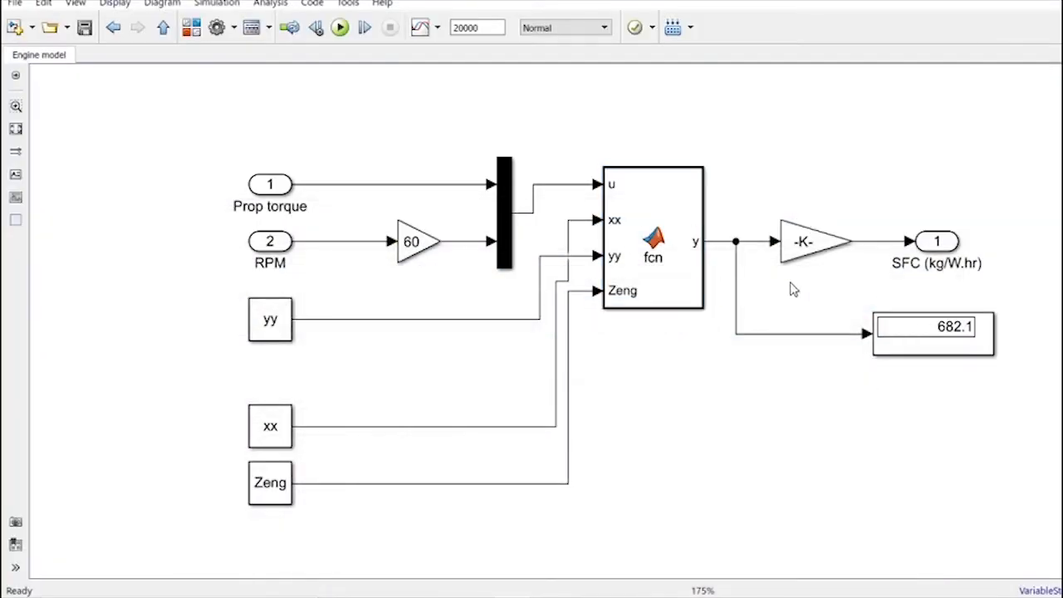
Examine the SFC output port and its kg/W.hr unit label, and return to the top-level model.
left_click(944, 262)
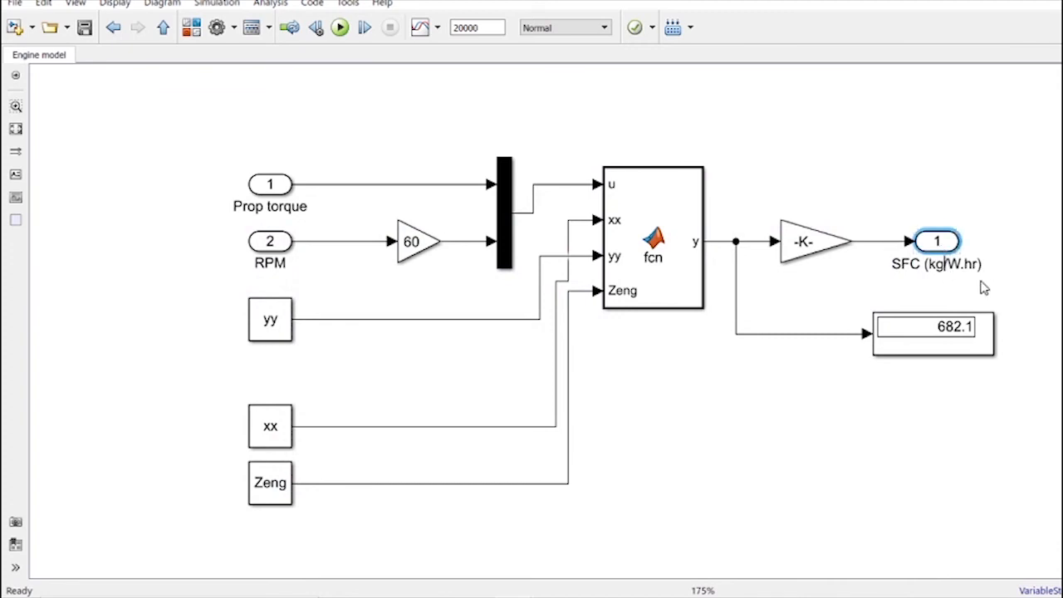
left_click_drag(982, 264, 926, 265)
left_click(947, 297)
left_click(949, 272)
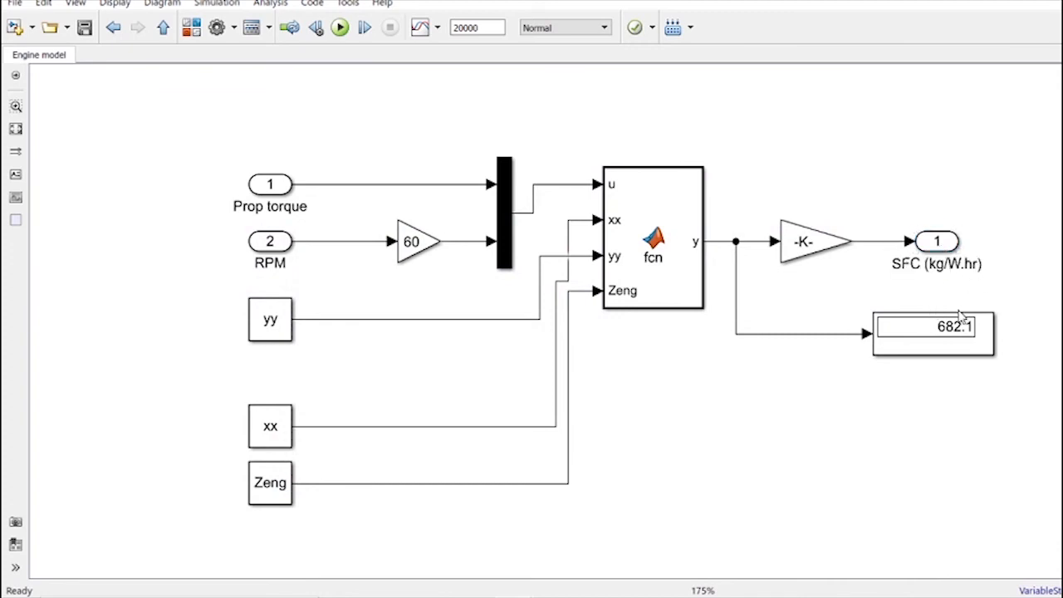
left_click(162, 28)
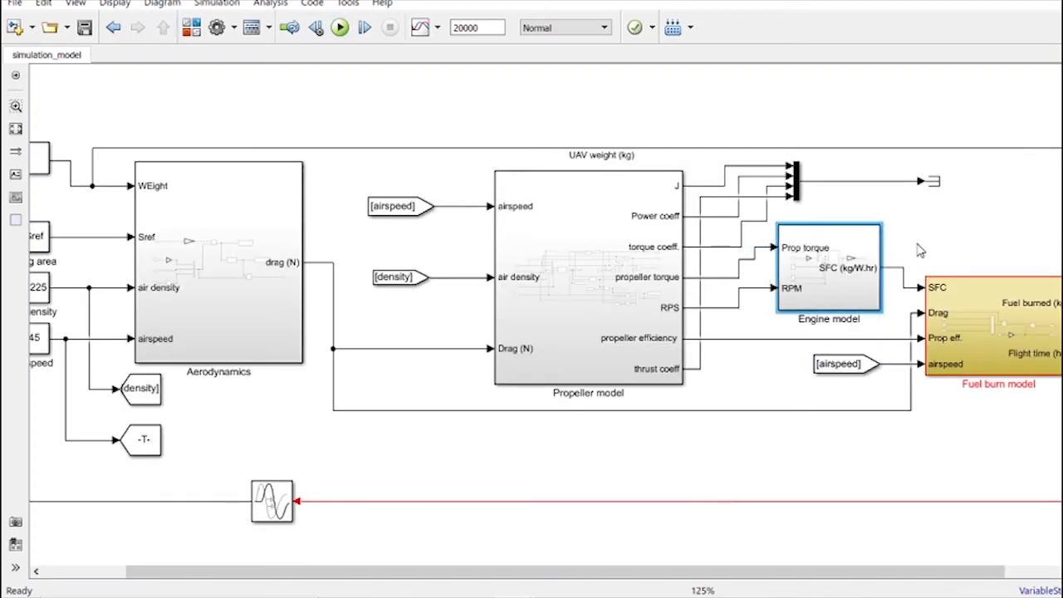
Review the Engine model and Fuel burn model slides in PowerPoint, and recheck the Engine model subsystem in Simulink.
left_click(594, 582)
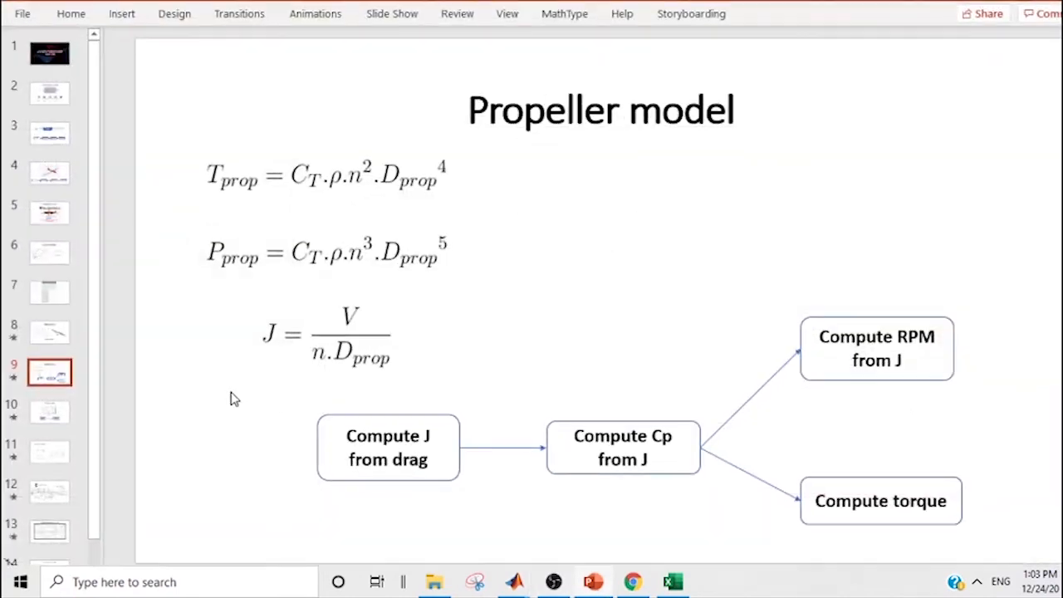
left_click(50, 411)
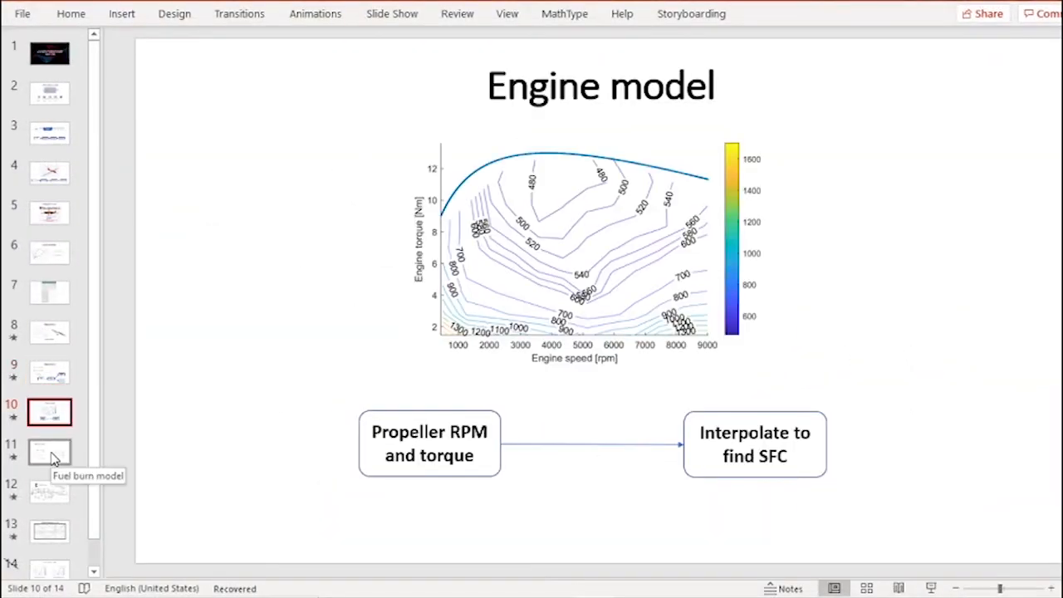
left_click(50, 453)
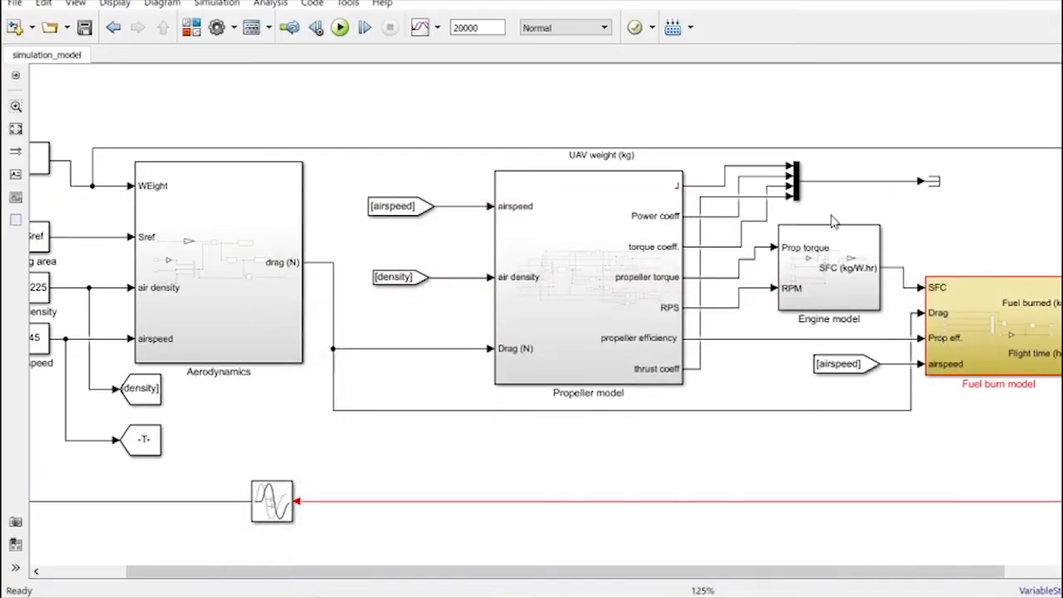
double_click(831, 260)
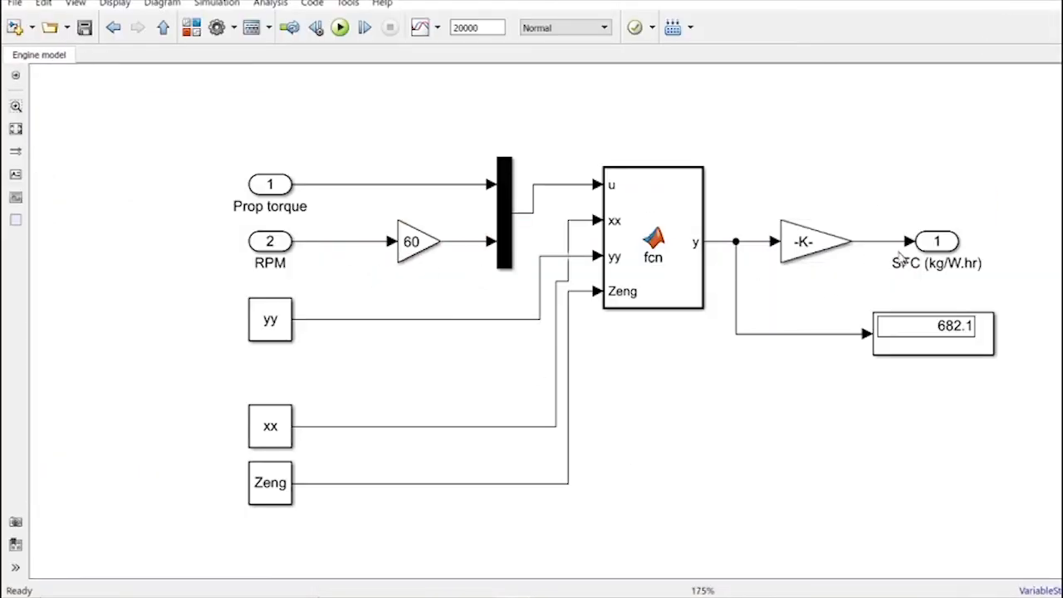
left_click(163, 27)
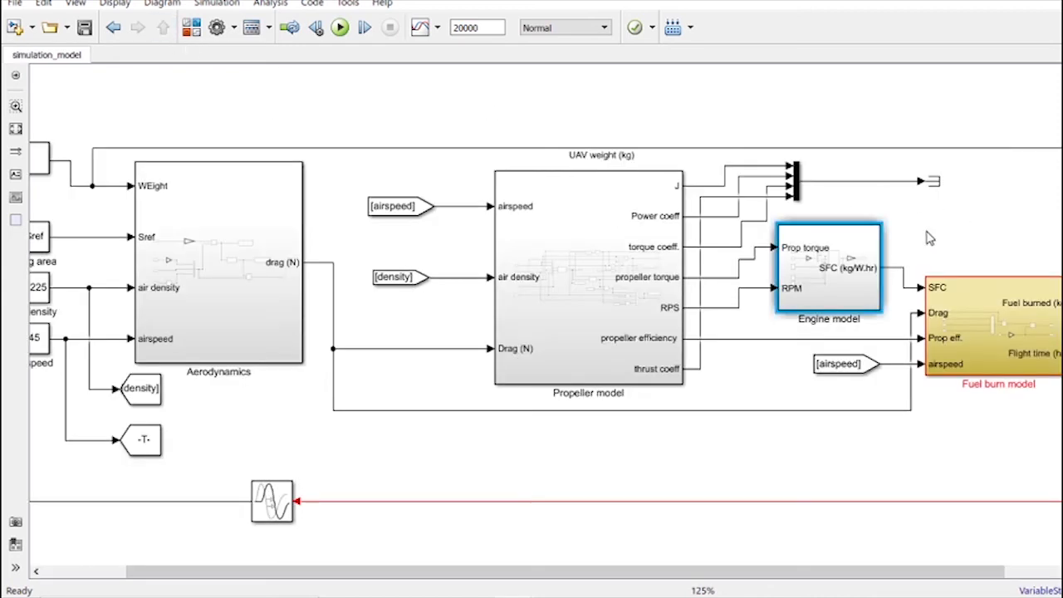
Open the Fuel burn model subsystem and examine its Drag, airspeed and Prop eff. inputs and the final product block.
double_click(973, 326)
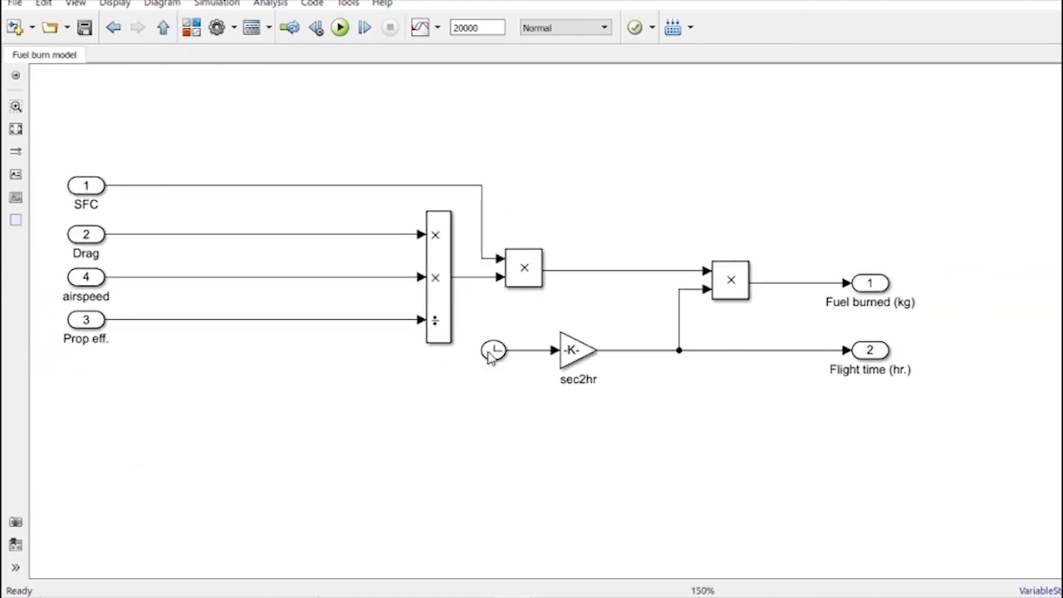
left_click(87, 236)
left_click(83, 281)
left_click(91, 326)
left_click(349, 458)
left_click(731, 297)
left_click(641, 184)
Compare the subsystem with the Fuel burn model slide's equations in PowerPoint, and examine the Clock block in Simulink.
mouse_move(587, 584)
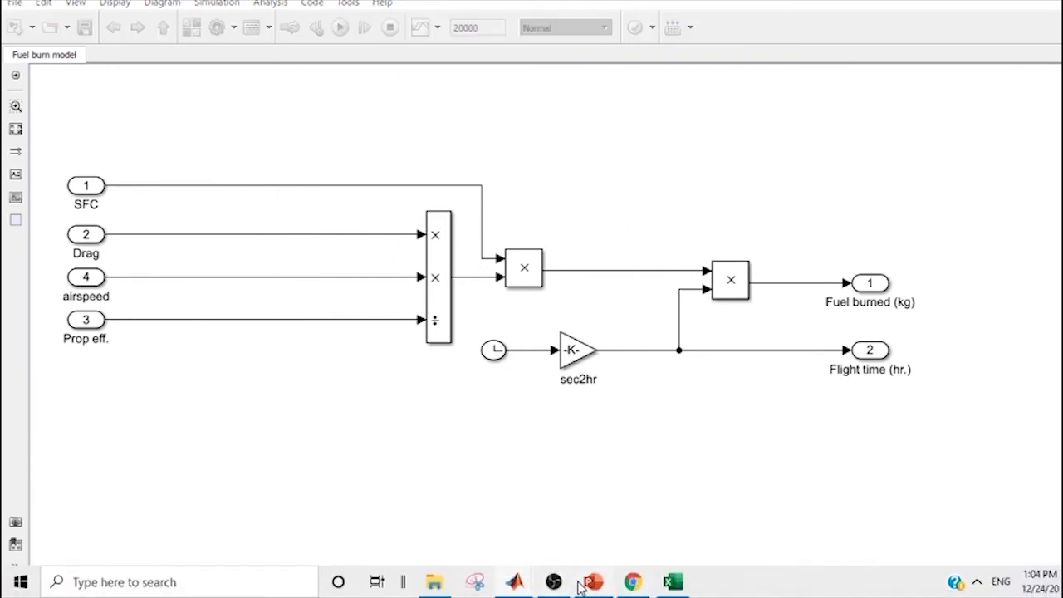
left_click(590, 582)
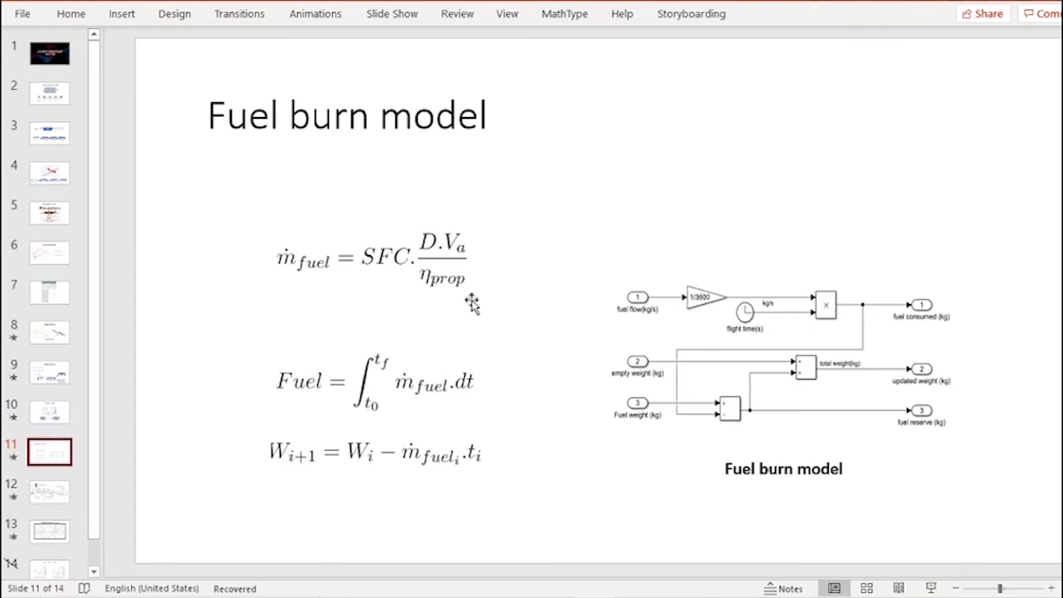
left_click(1015, 2)
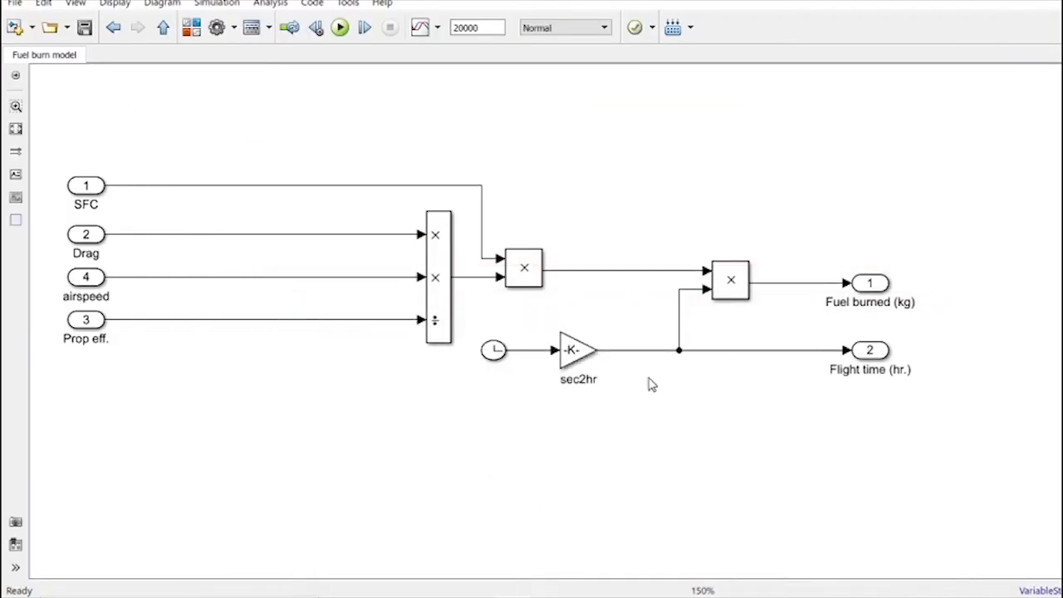
left_click(496, 355)
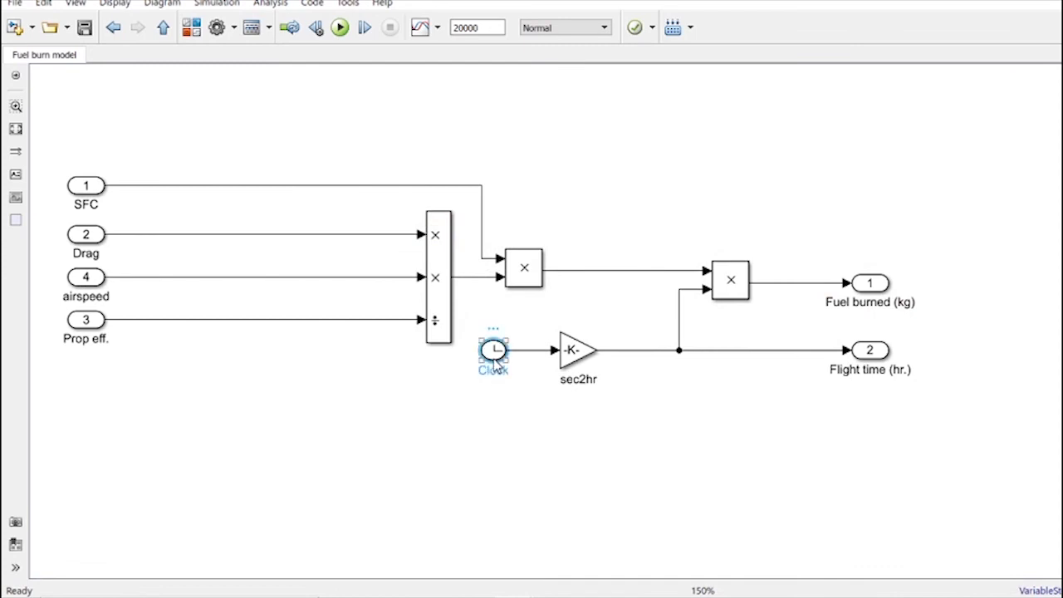
Check the Clock and sec2hr gain block parameters without changing them, and return to the top-level model.
double_click(495, 353)
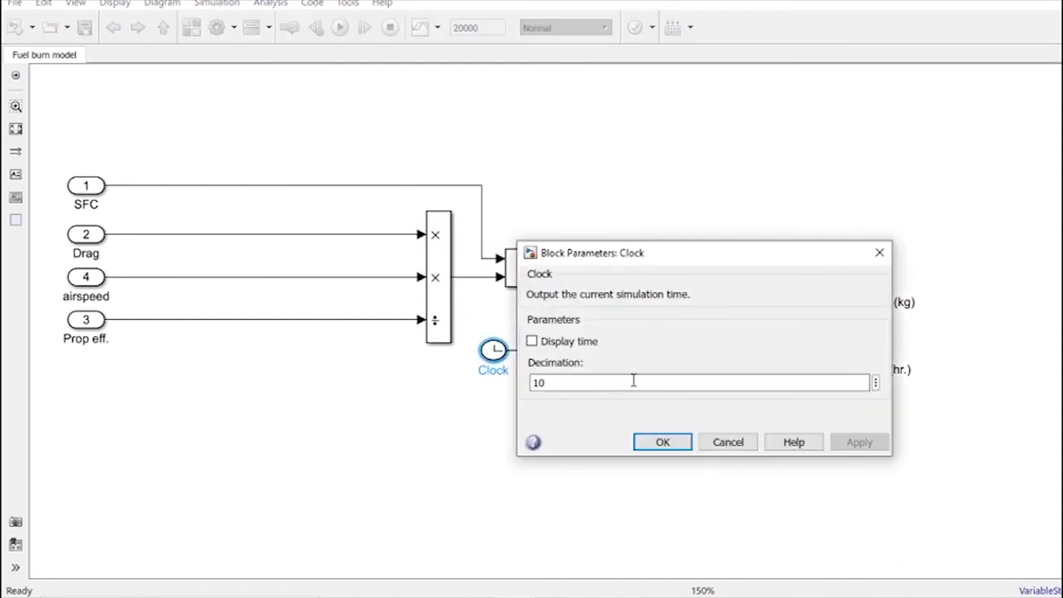
left_click(879, 254)
left_click(570, 363)
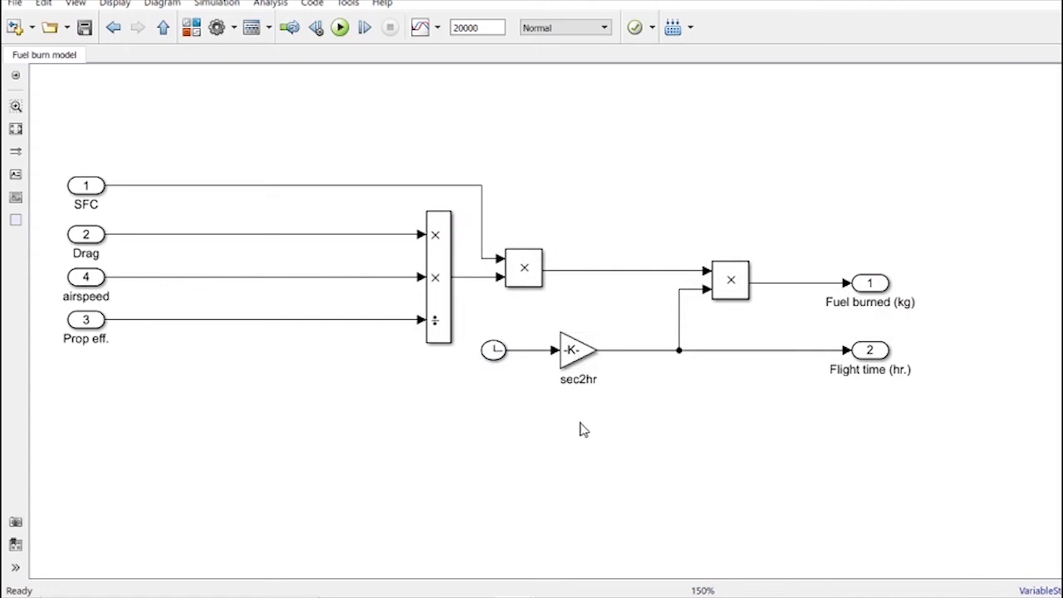
left_click(571, 350)
double_click(572, 349)
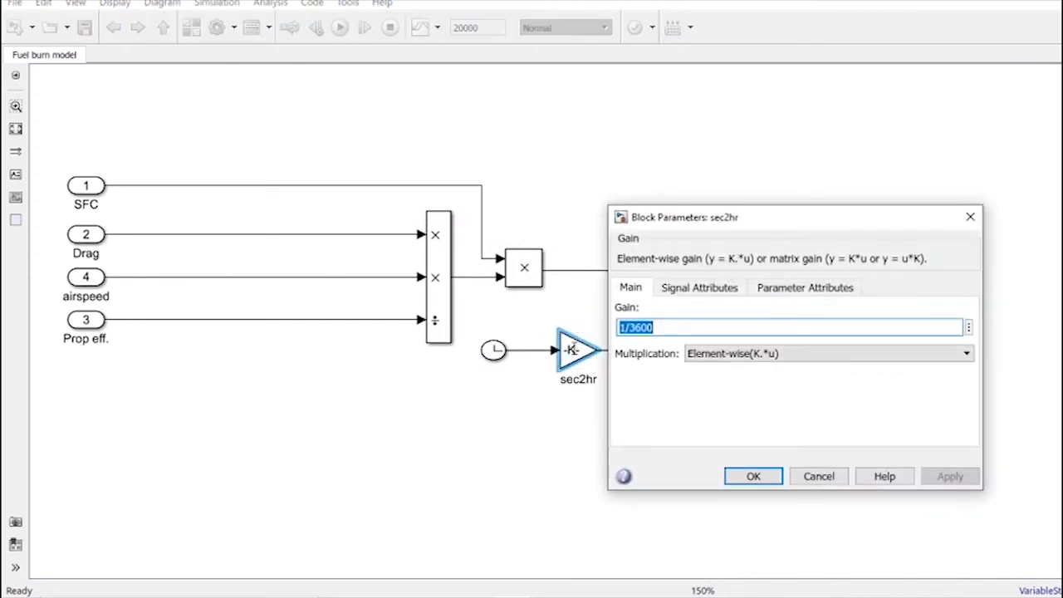
left_click(973, 218)
left_click(847, 425)
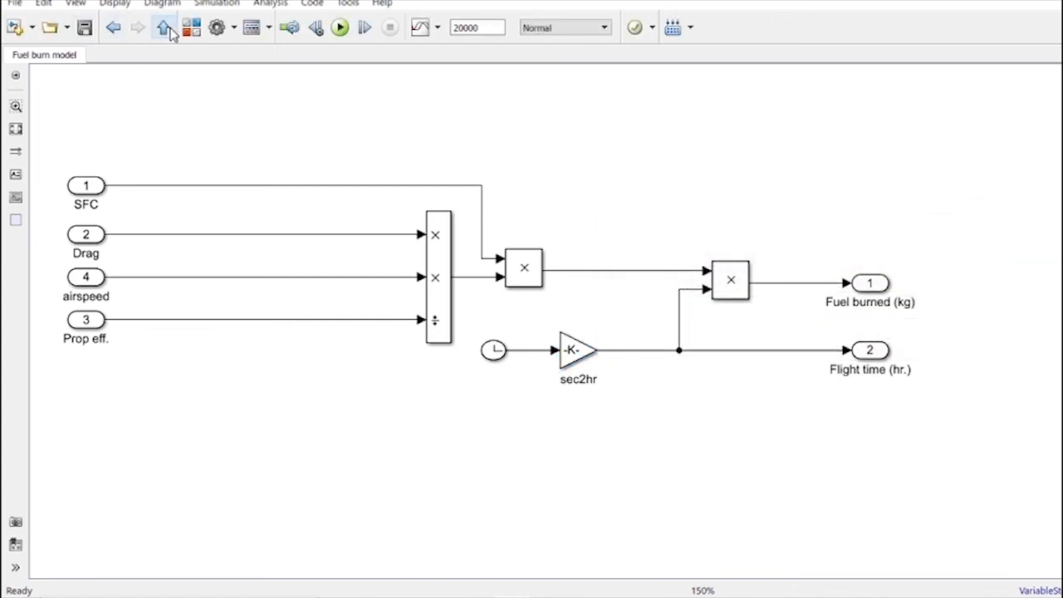
left_click(163, 27)
Run the simulation from the top-level model.
mouse_move(671, 456)
left_mouse_down()
mouse_move(604, 449)
mouse_move(551, 459)
left_mouse_up()
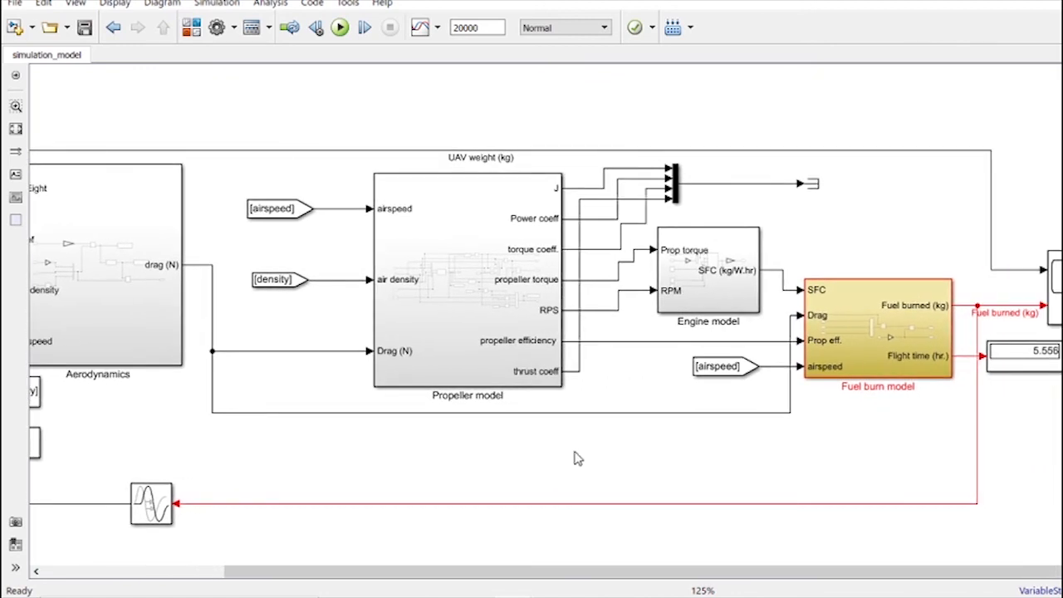
left_click(339, 27)
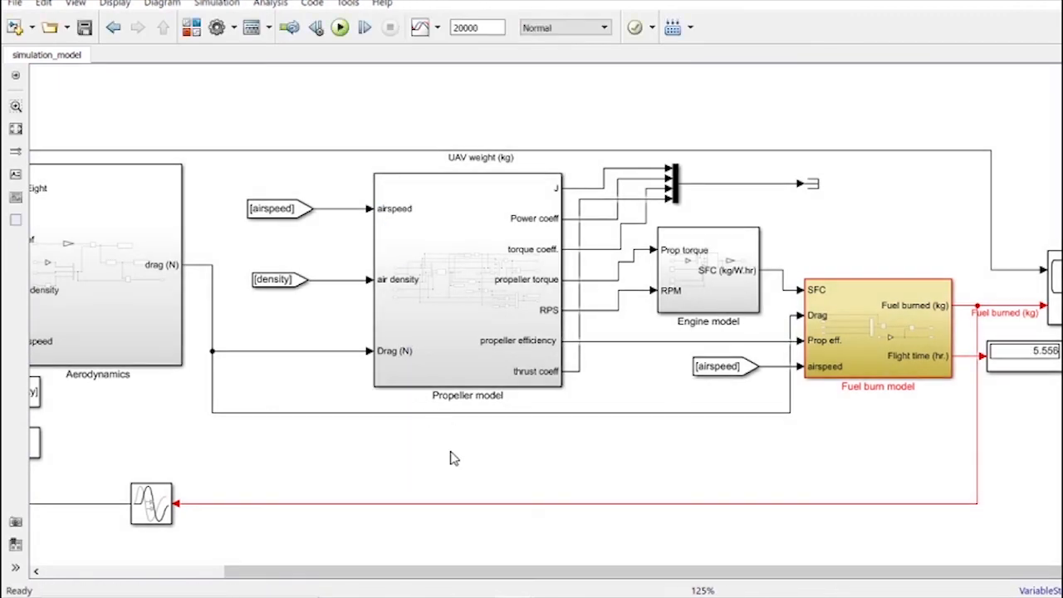
Open the Propeller model subsystem, examine the advance ratio J output and its connections, and return to the top-level model.
left_click_drag(446, 450, 458, 408)
double_click(470, 194)
scroll(510, 399, "up", 3)
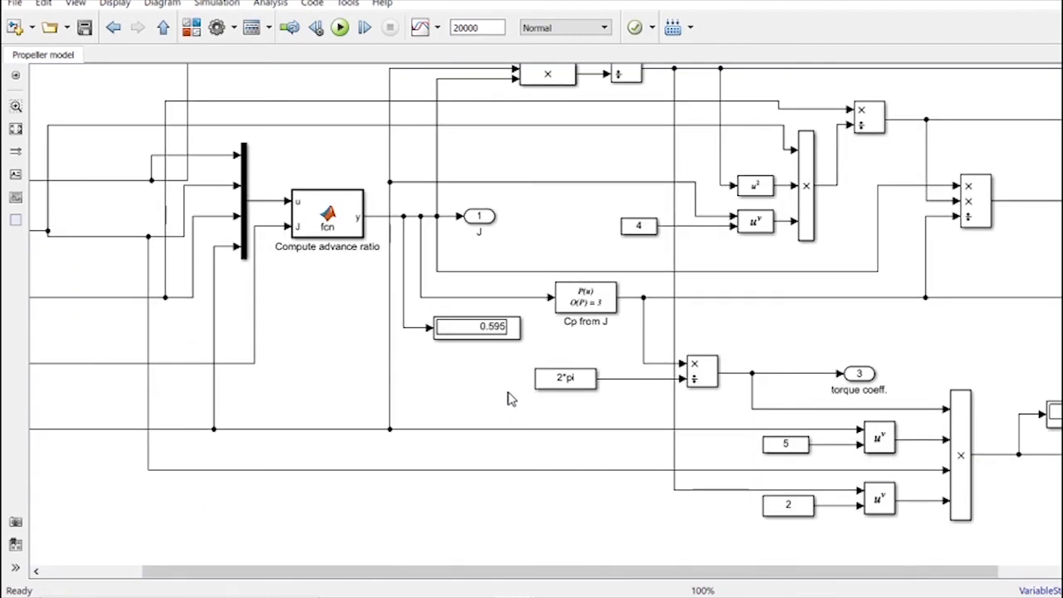
left_click(487, 189)
left_click_drag(518, 370, 389, 361)
scroll(389, 361, "down", 4)
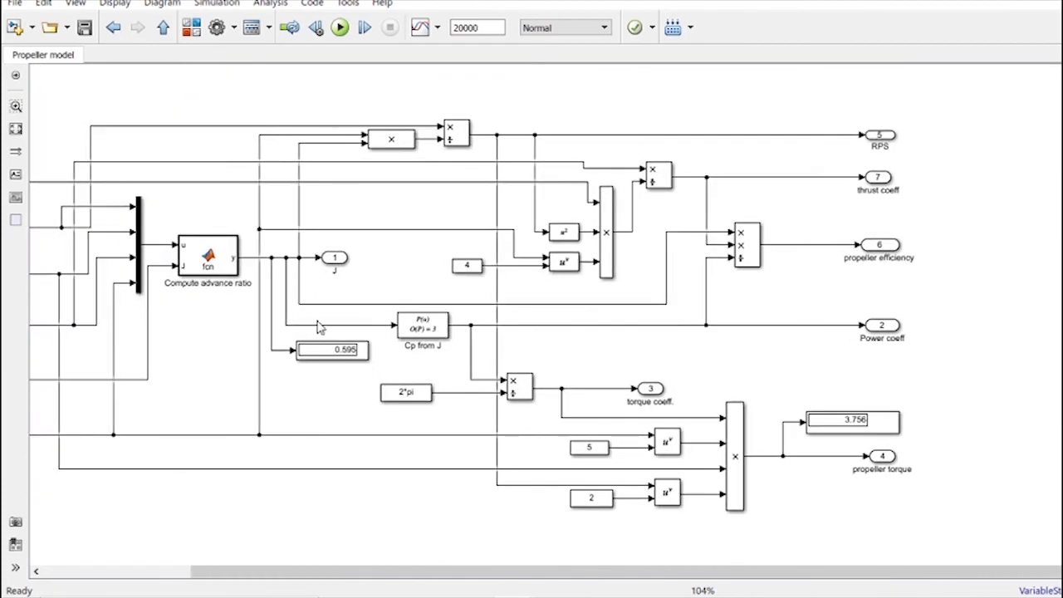
left_click(165, 27)
left_click_drag(190, 149, 190, 176)
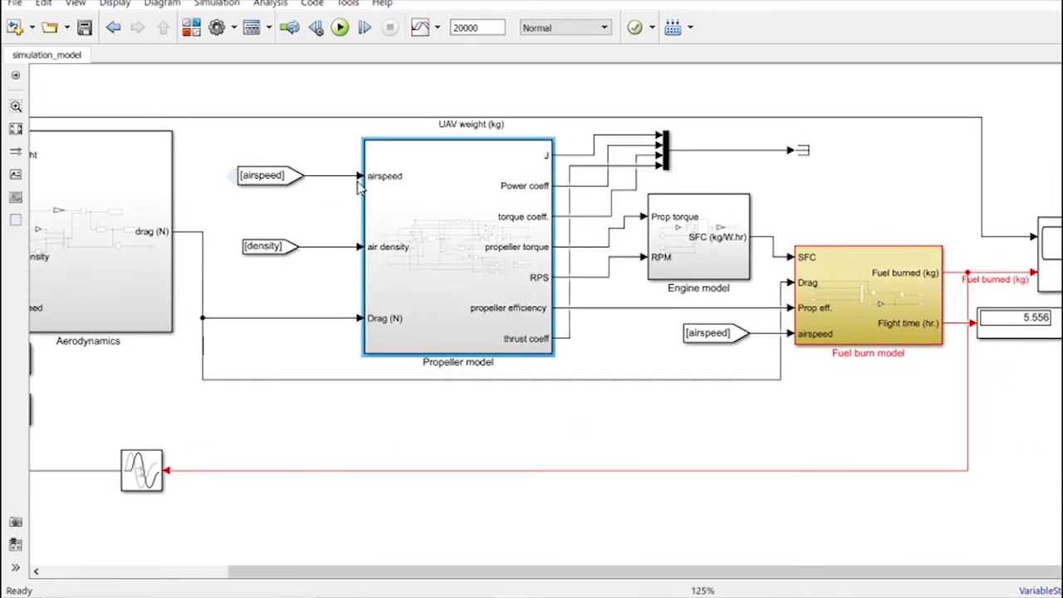
Reopen the Propeller model subsystem, check the display on the propeller torque signal, and return to the top-level model.
double_click(476, 270)
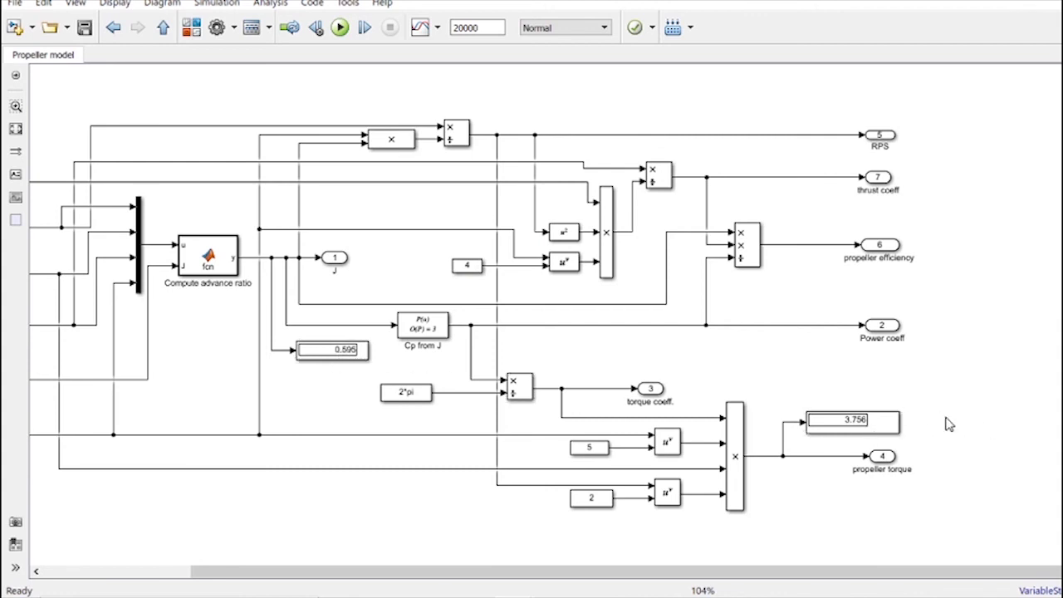
left_click(858, 432)
left_click(163, 27)
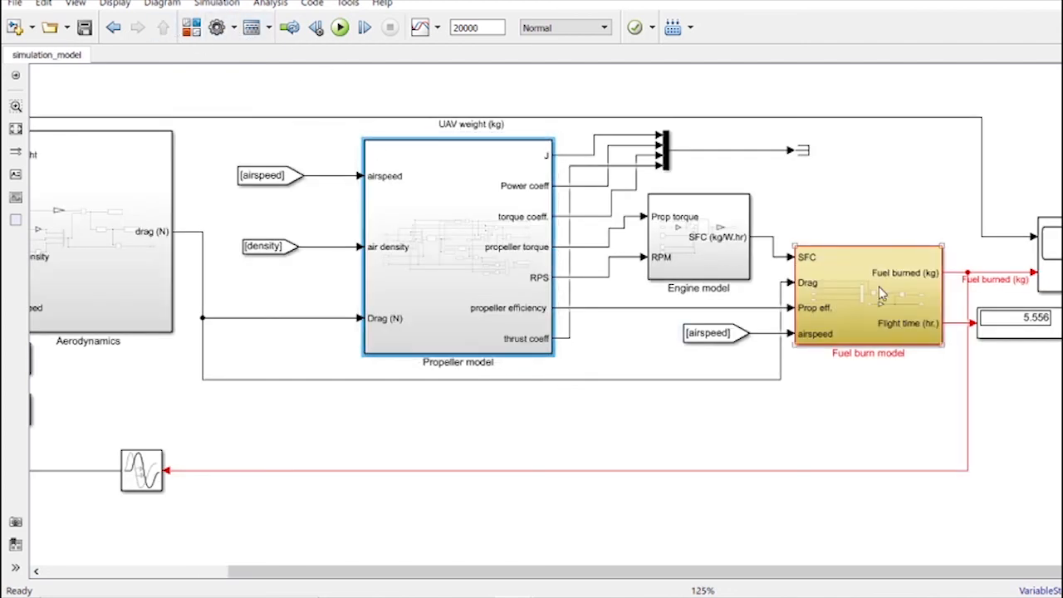
Open the Engine model subsystem and examine the display connected to the fcn block's output.
left_click(737, 239)
double_click(737, 240)
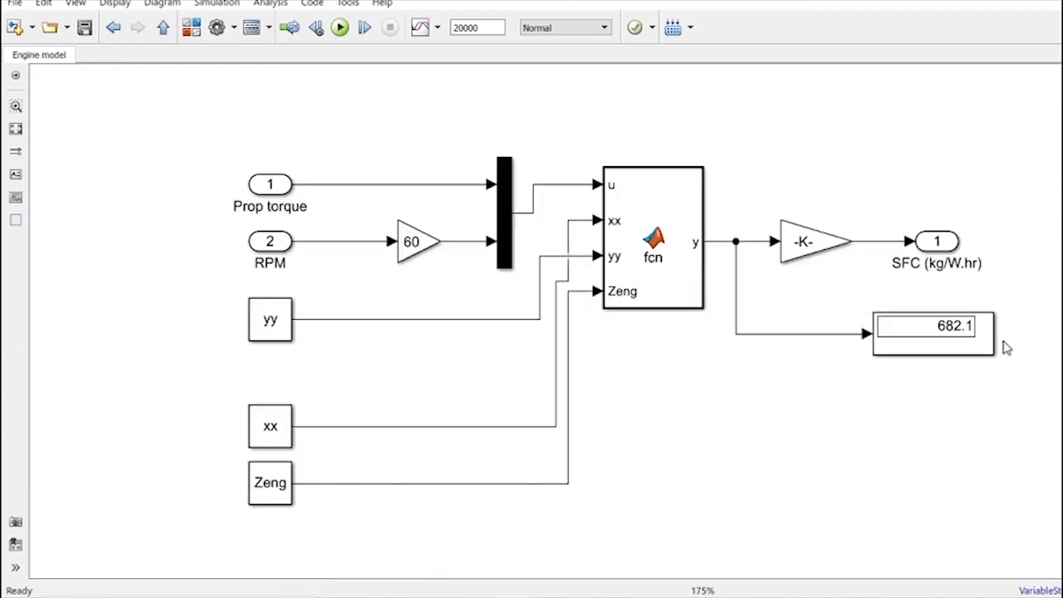
left_click(937, 337)
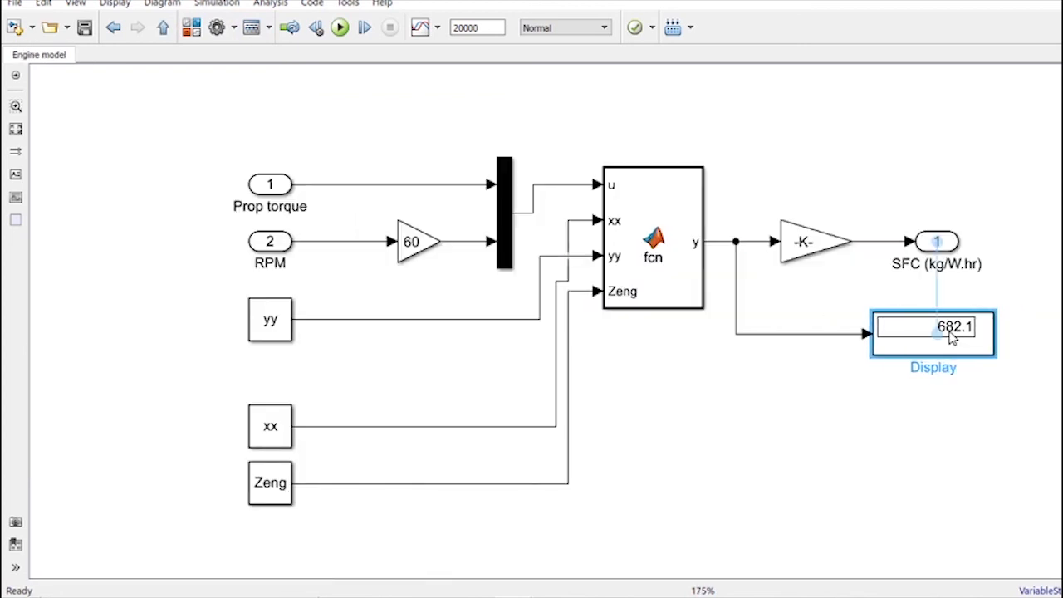
left_click(945, 412)
left_click(961, 350)
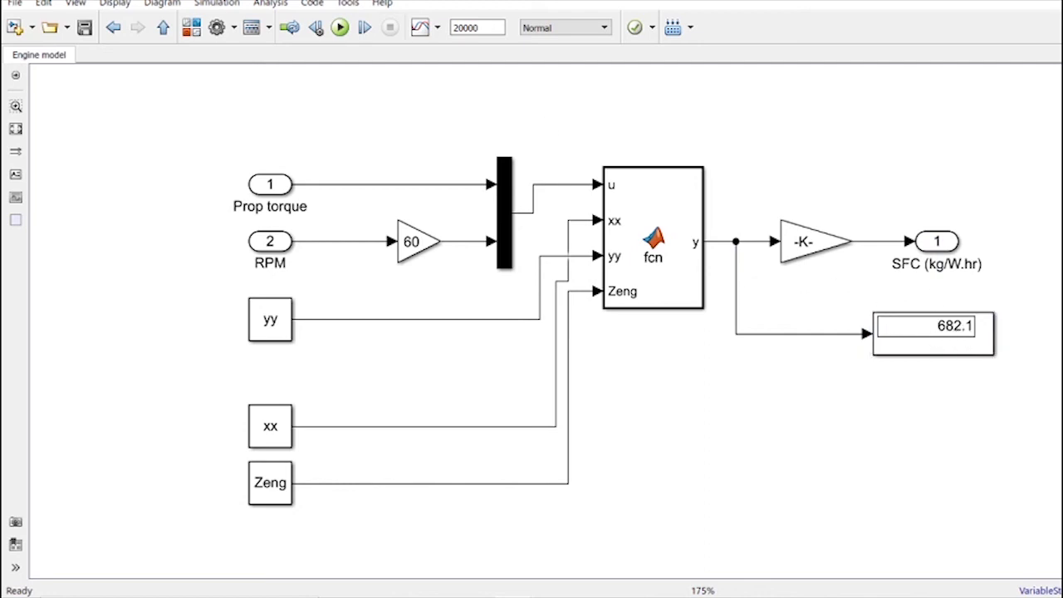
Check the gain value of the Gain1 block feeding the SFC output without changing it, and return to the top-level model.
left_click(814, 256)
double_click(814, 256)
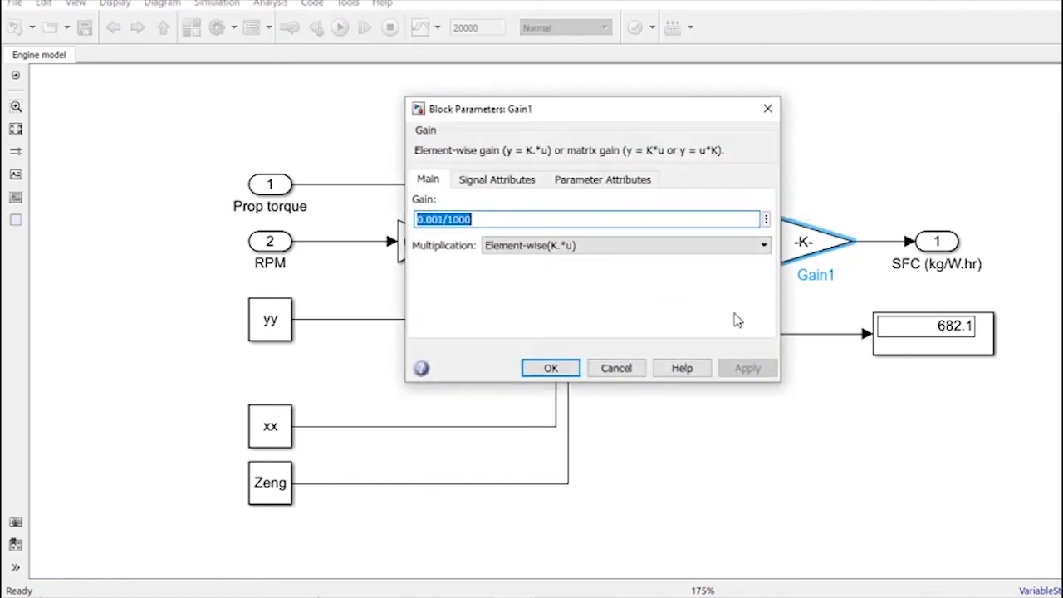
left_click_drag(447, 218, 436, 214)
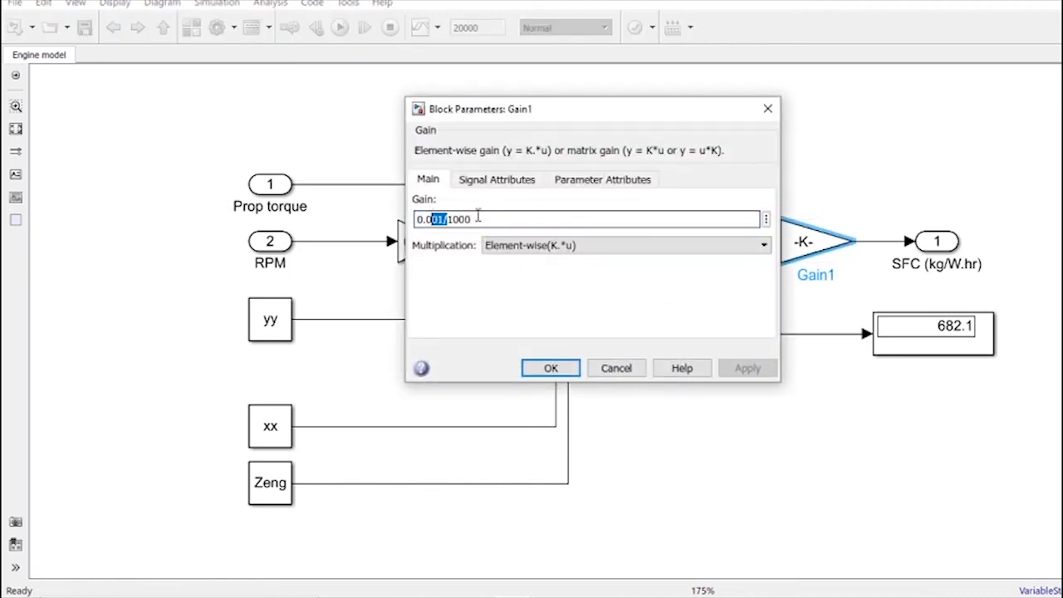
triple_click(477, 216)
left_click(768, 109)
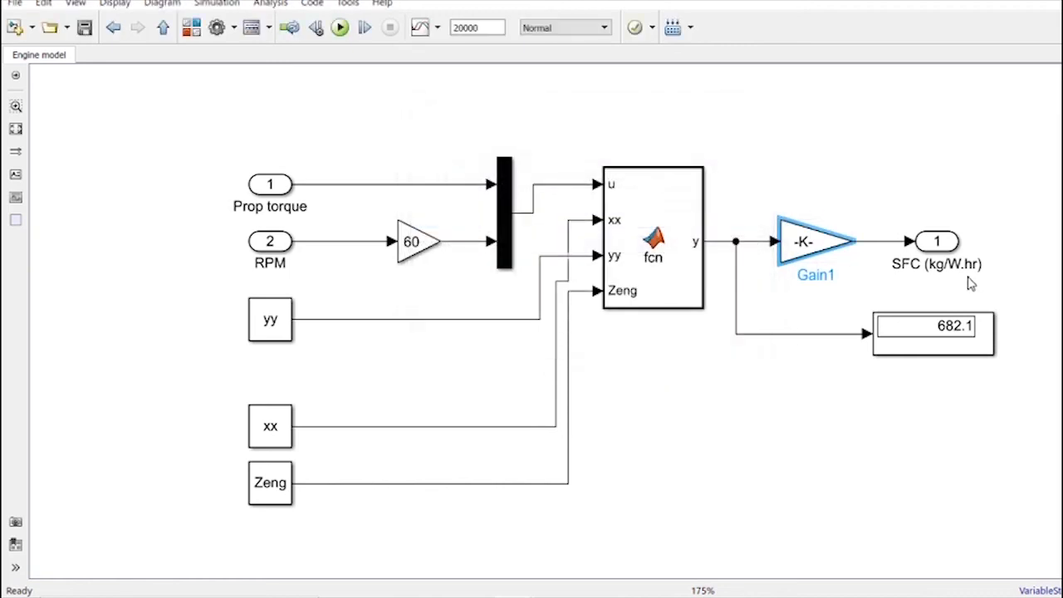
left_click(163, 27)
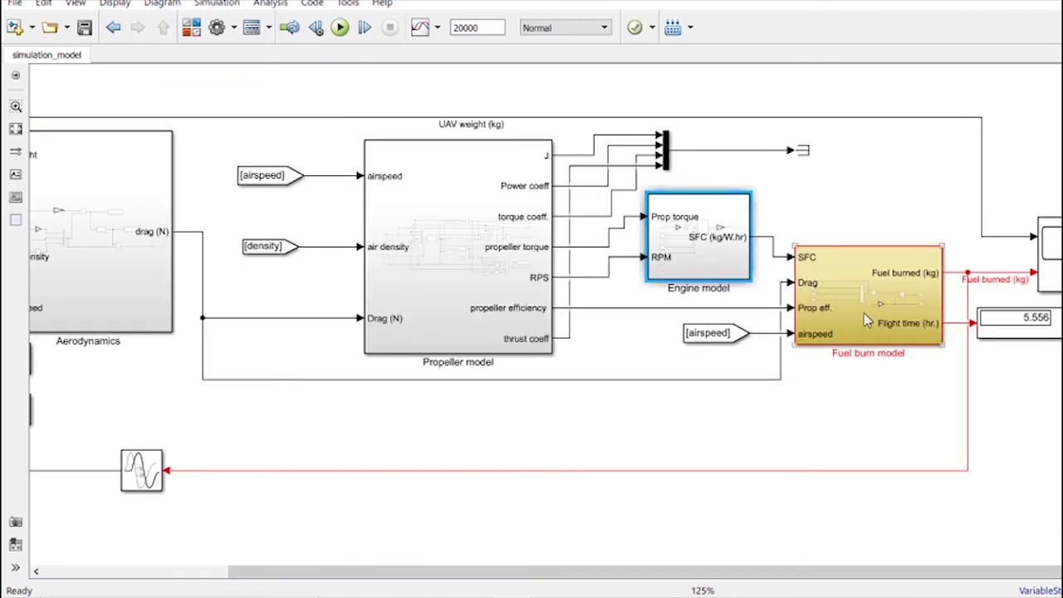
Recheck the Fuel burn model subsystem, and view the UAV weight and Fuel burned plots in the top-level Scope.
double_click(864, 323)
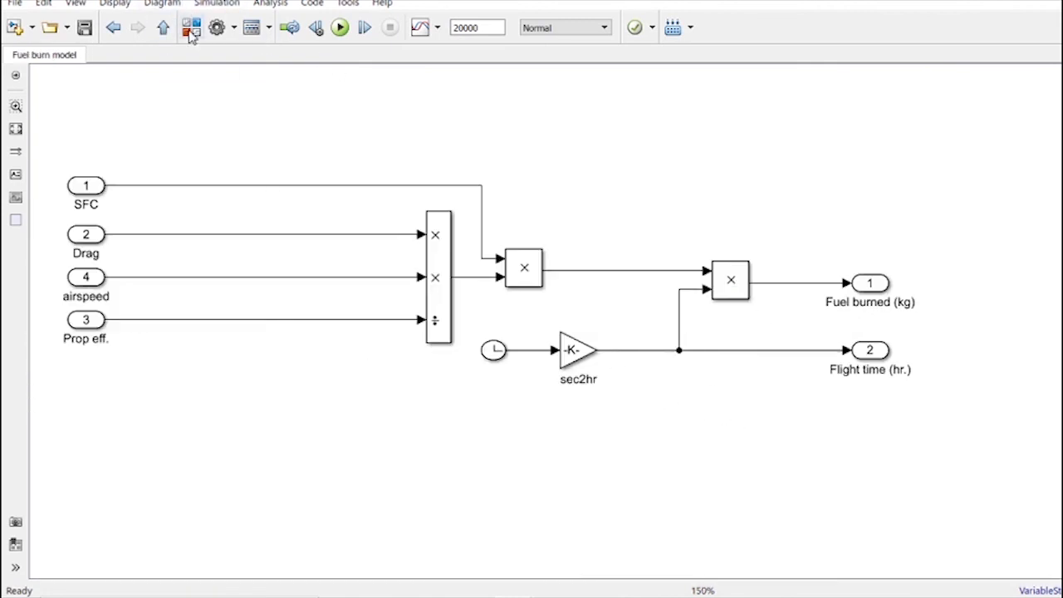
left_click(163, 27)
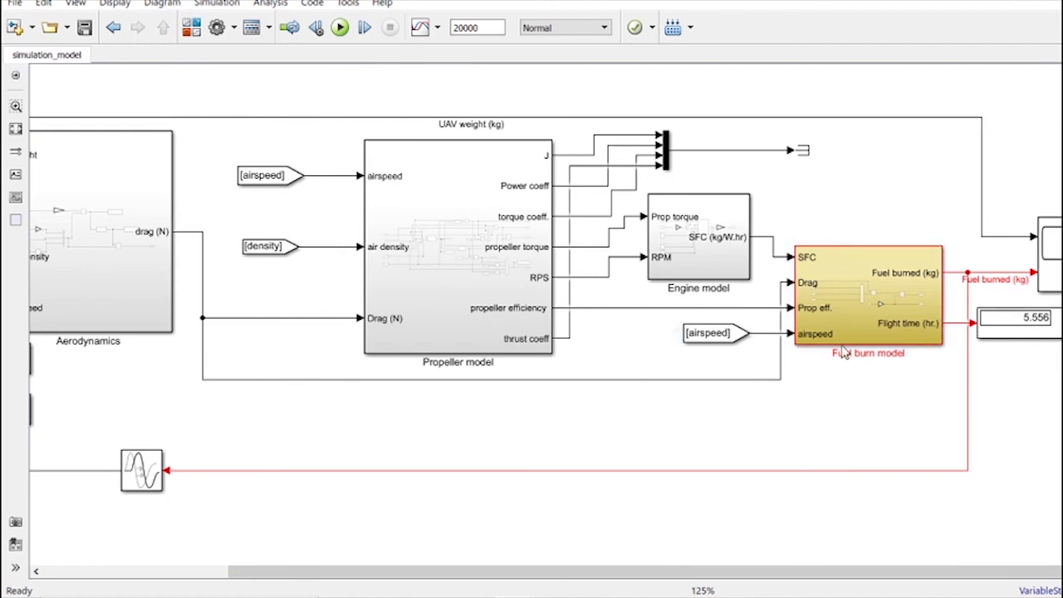
double_click(1055, 261)
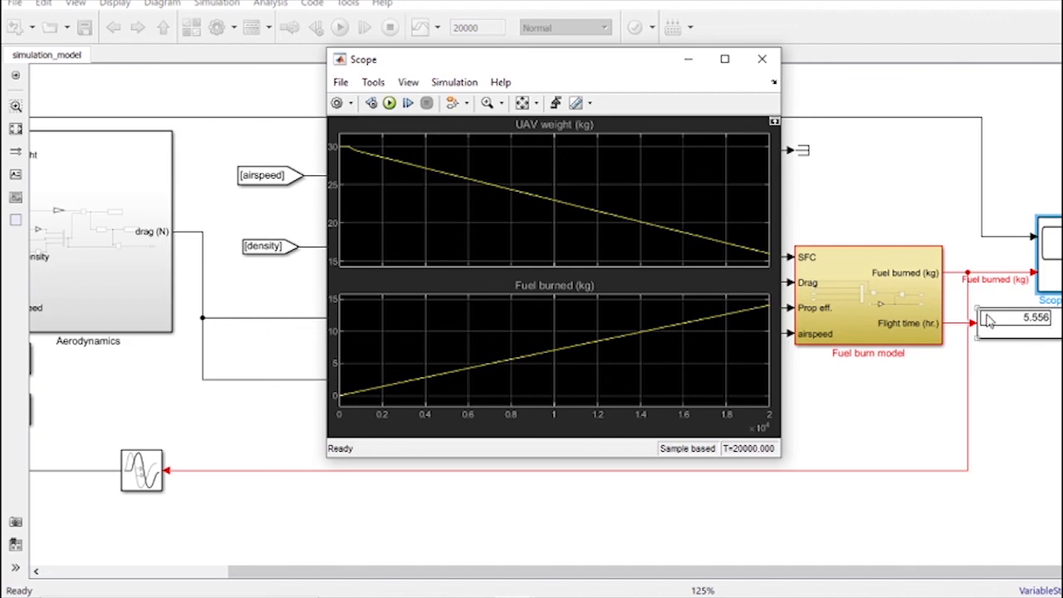
left_click(762, 59)
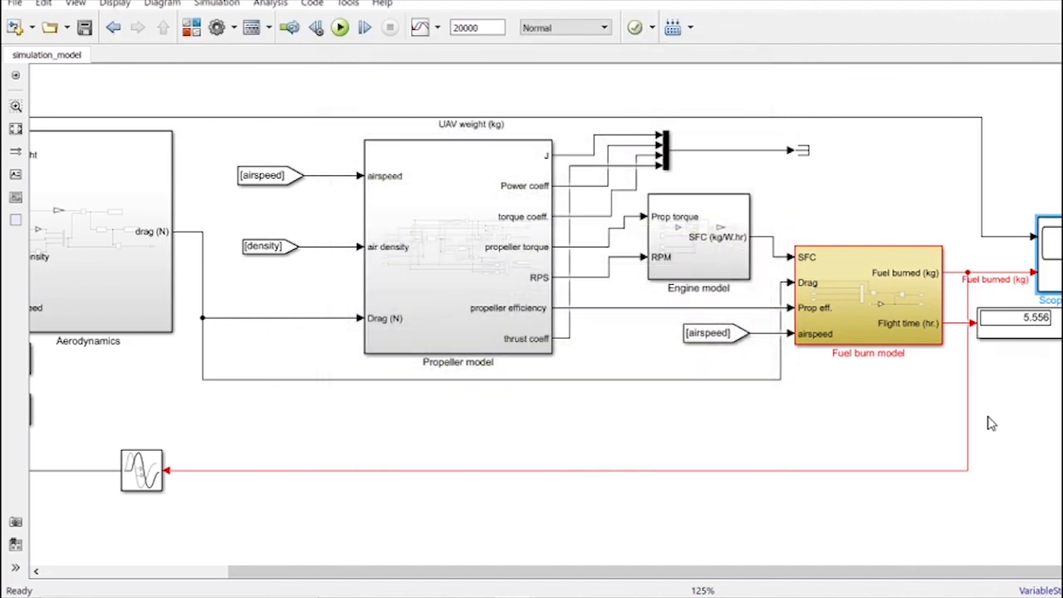
Trace the Fuel burned feedback line from the Fuel burn model back to the Subtract block and examine that block.
left_click_drag(170, 335, 485, 394)
left_click_drag(662, 374, 214, 330)
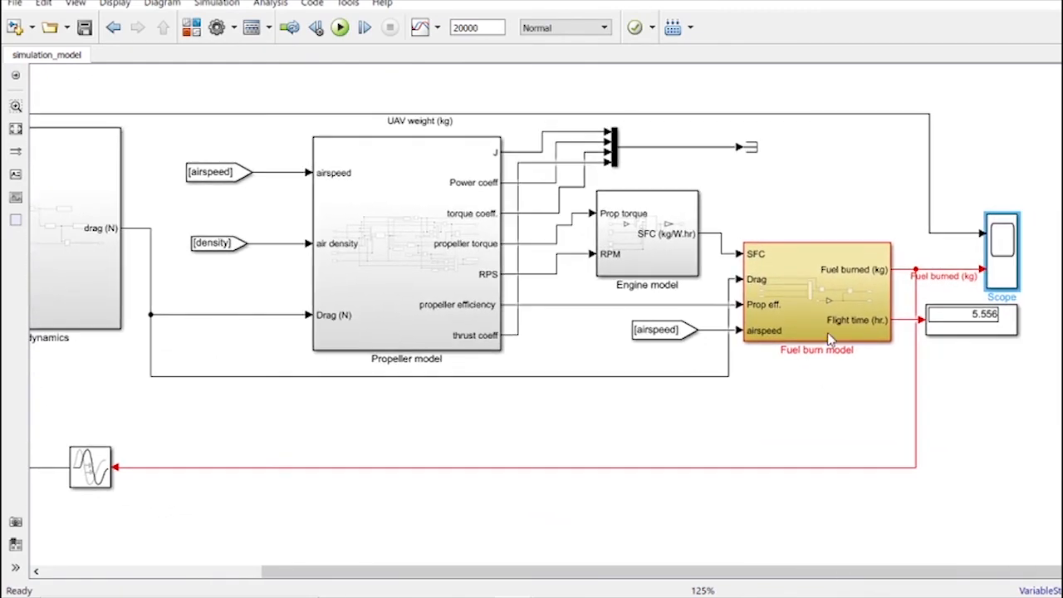
left_click(916, 300)
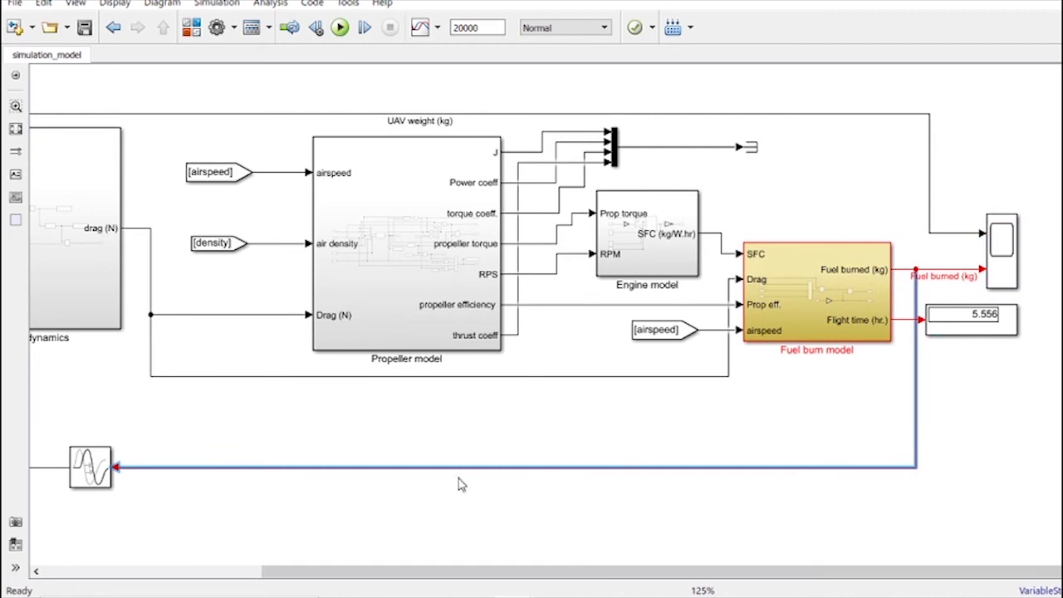
left_click_drag(304, 438, 662, 443)
left_click(205, 142)
double_click(212, 153)
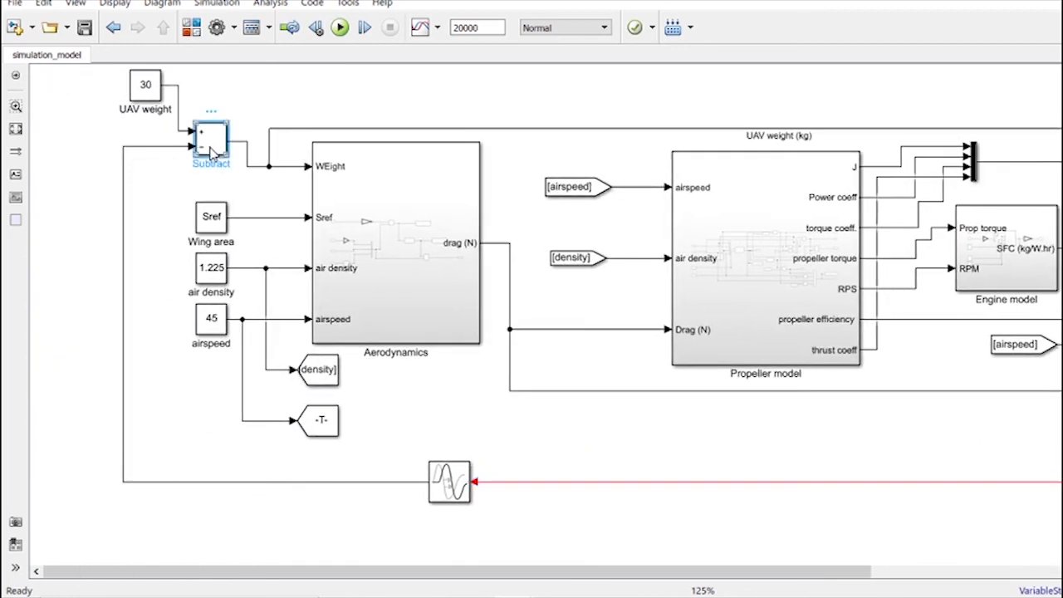
left_click(591, 5)
Move the UAV weight constant block level with the Subtract block's plus input so their connecting line runs straight.
left_click_drag(155, 84, 93, 129)
left_click(129, 211)
Check the Transport Delay block's parameters on the feedback line and close them unchanged.
left_click_drag(219, 325, 124, 287)
left_click(353, 453)
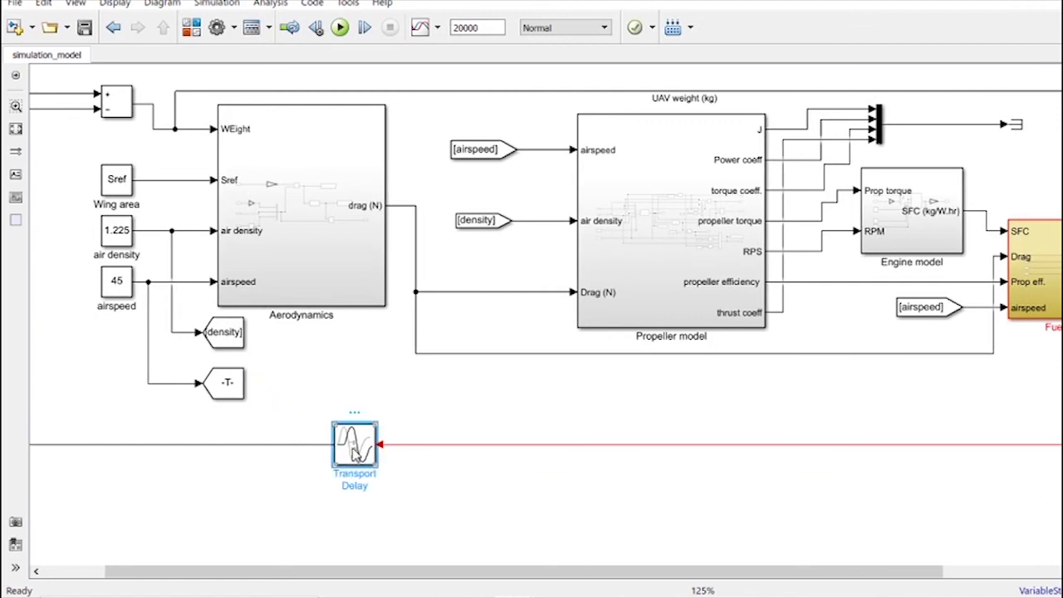
double_click(353, 452)
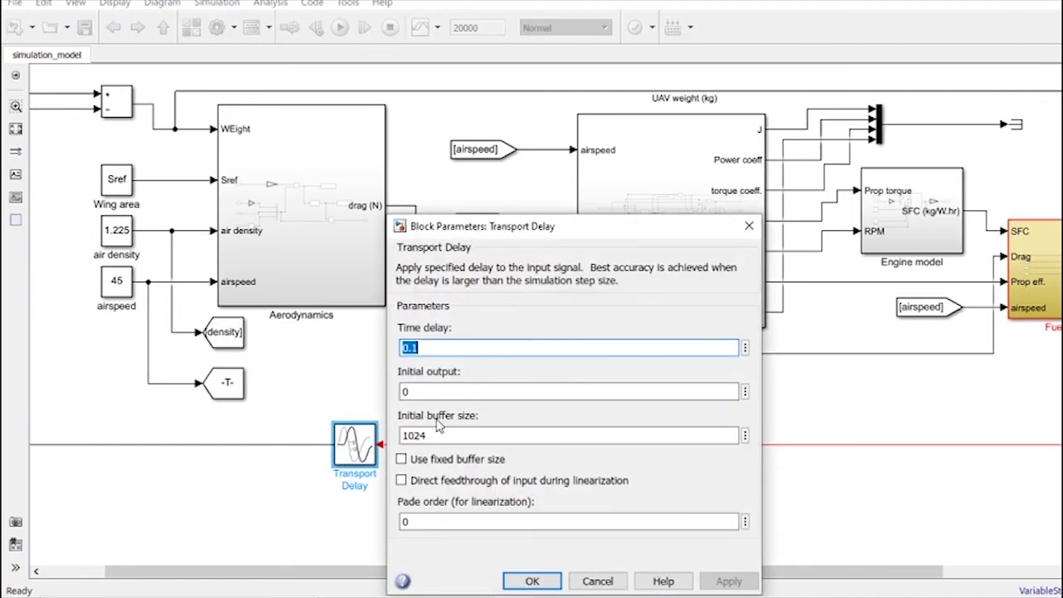
left_click(751, 226)
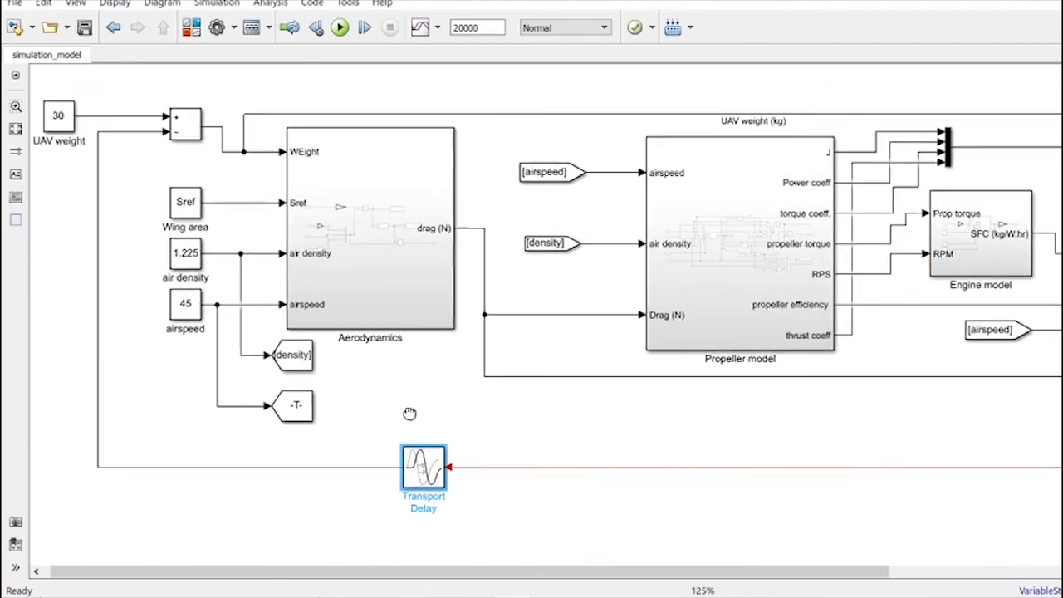
Examine the complete feedback loop from the Fuel burned output through the Transport Delay to the UAV weight subtraction.
left_click_drag(249, 226, 40, 202)
left_click_drag(613, 363, 468, 374)
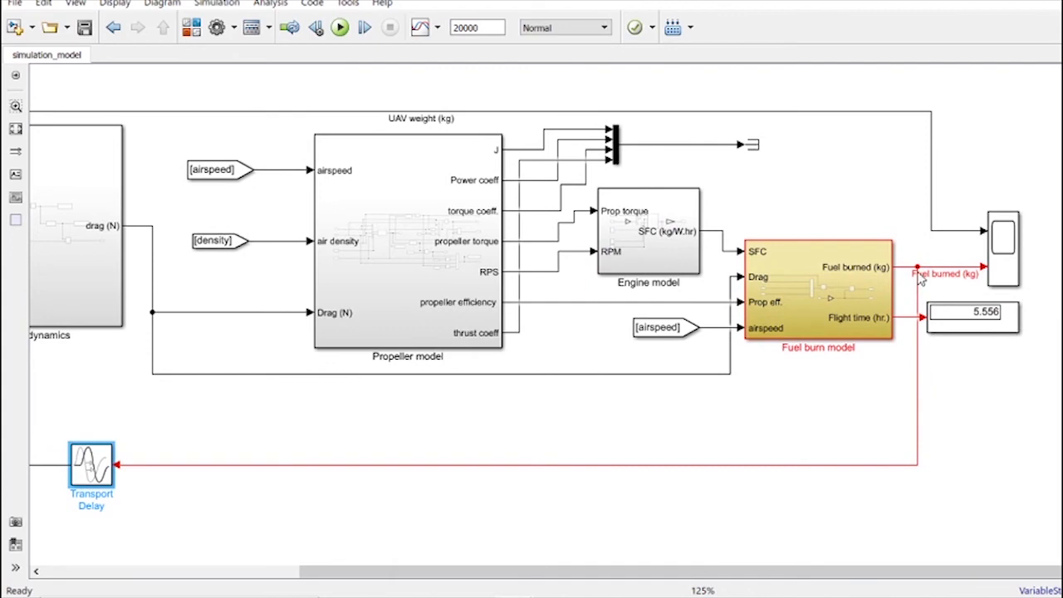
left_click_drag(526, 435, 688, 439)
mouse_move(406, 401)
left_mouse_down()
mouse_move(582, 416)
mouse_move(491, 361)
left_mouse_up()
scroll(422, 373, "down", 1)
scroll(511, 378, "down", 1)
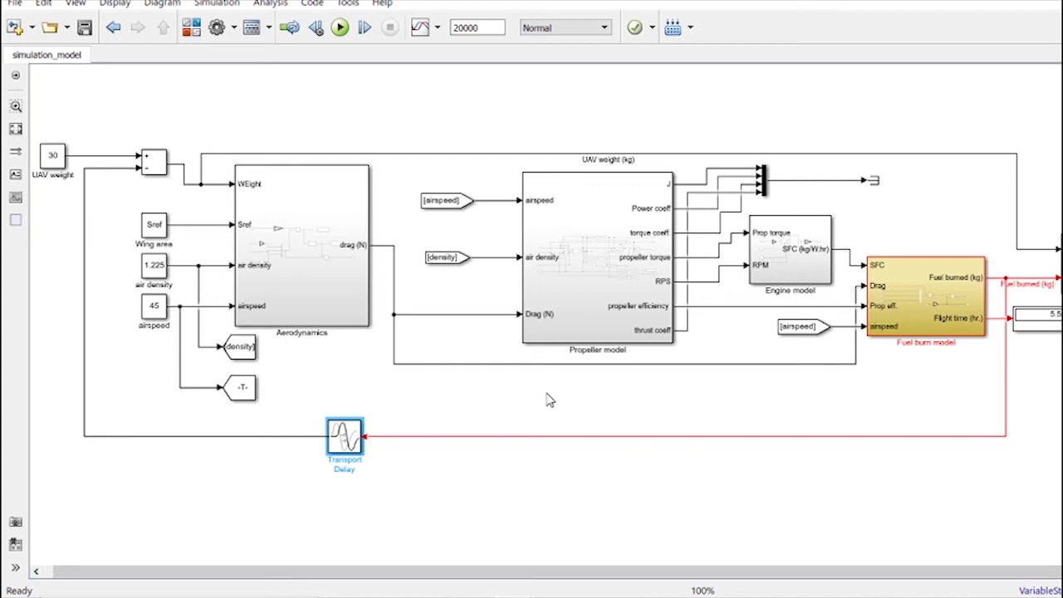
key("Escape")
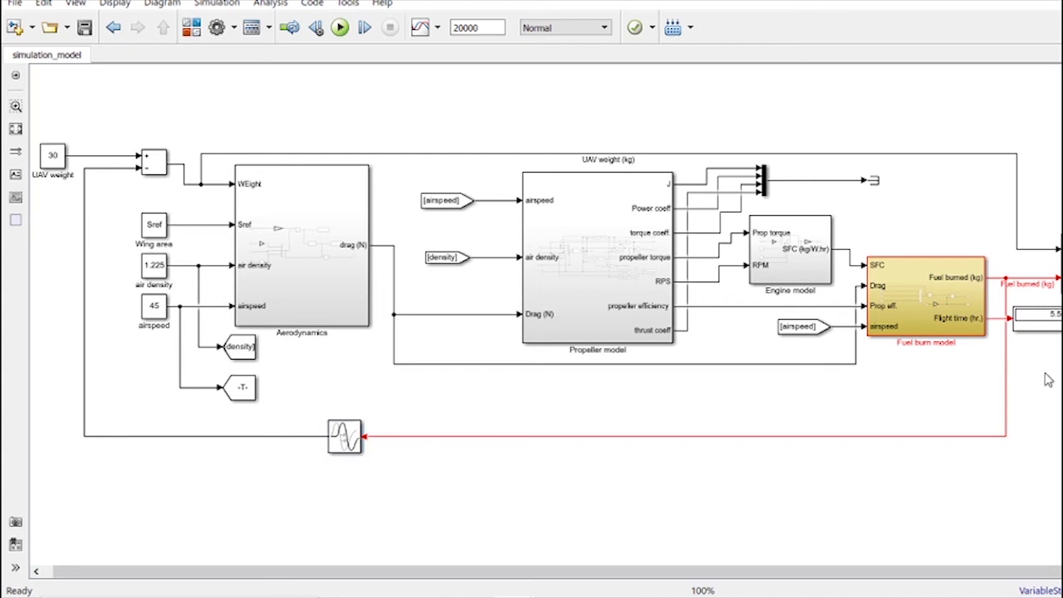